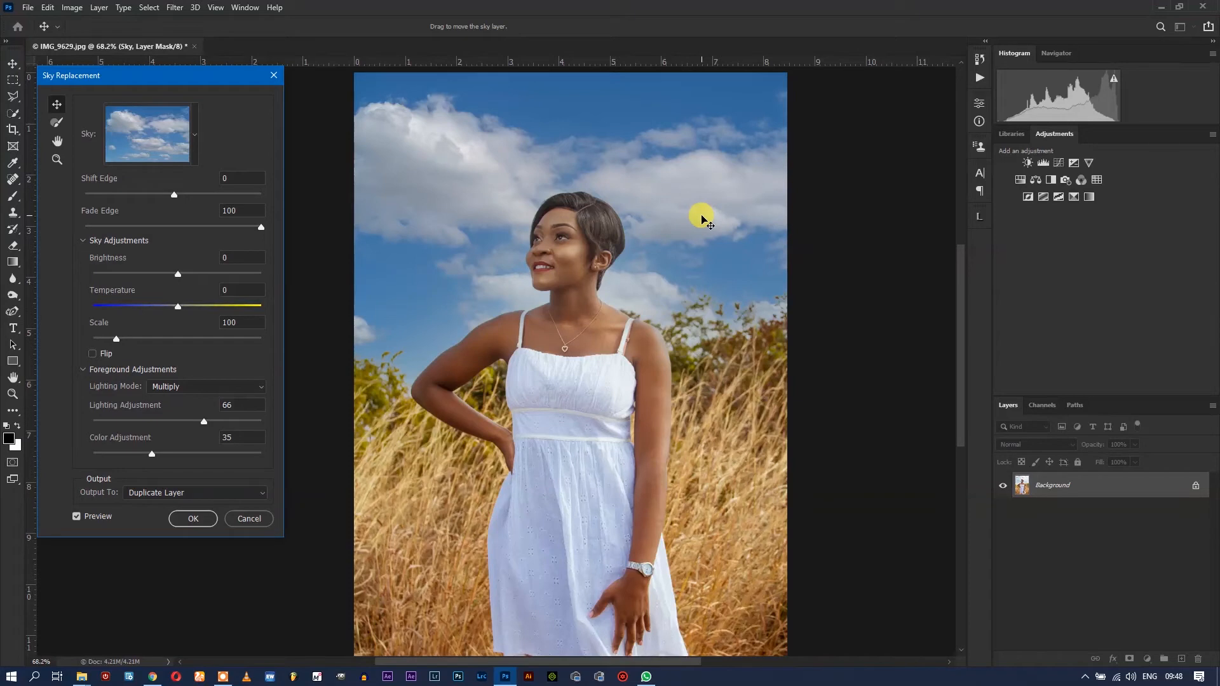
# Step: Examine the sky presets available in the Blue Skies, Spectacular and Sunsets groups
pyautogui.click(195, 135)
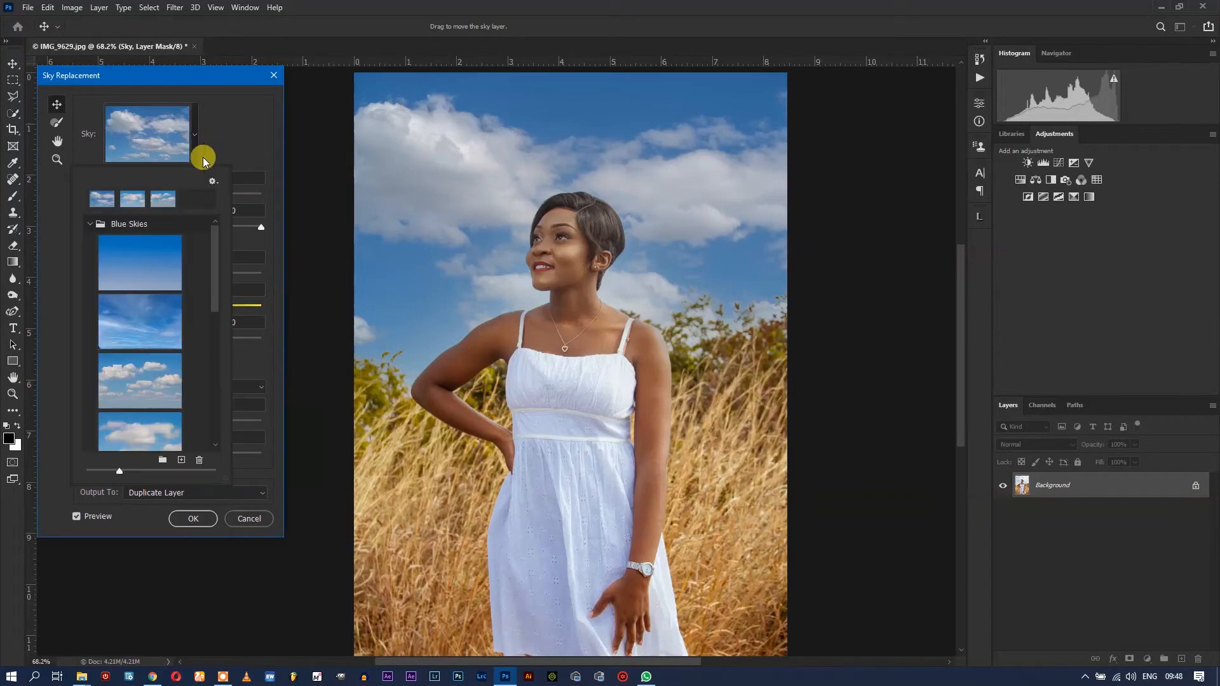
pyautogui.moveTo(214, 242); pyautogui.dragTo(185, 237)
pyautogui.click(90, 223)
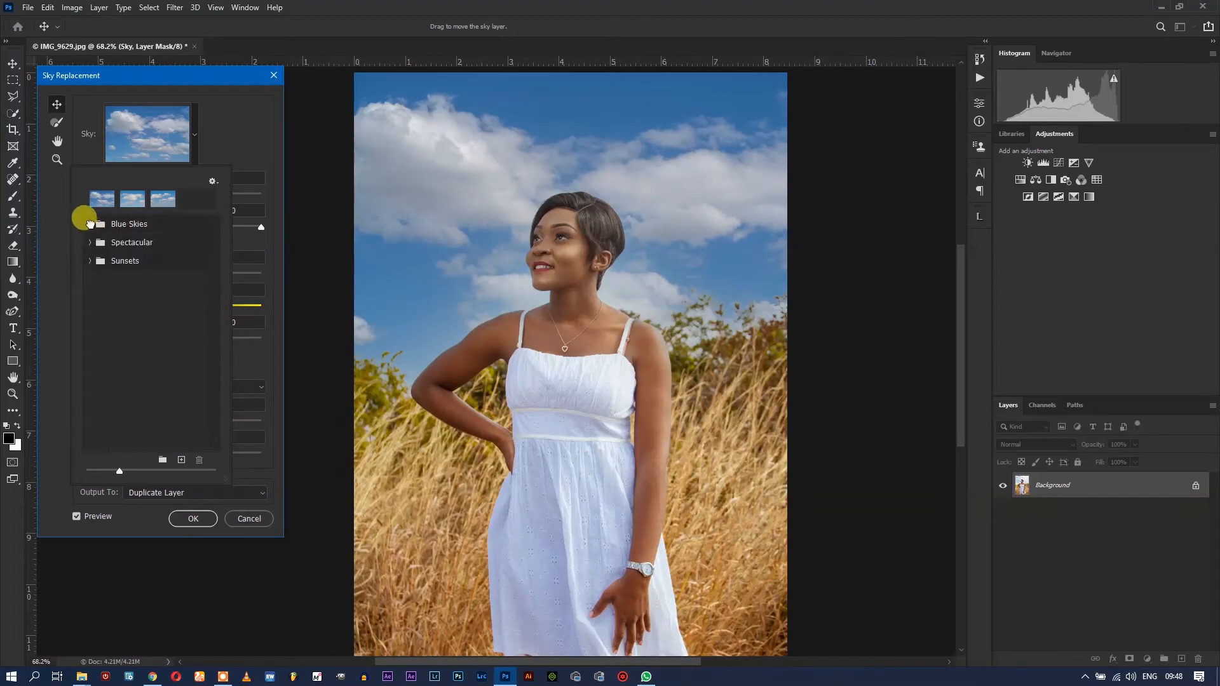
pyautogui.click(125, 227)
pyautogui.click(96, 261)
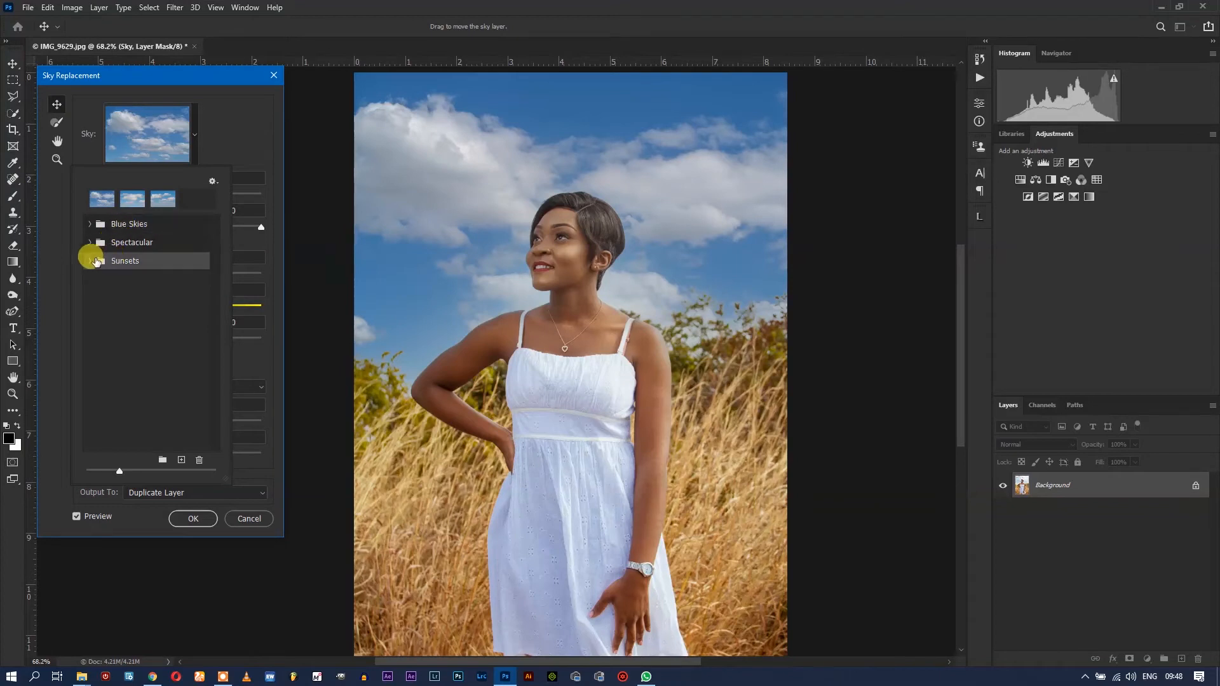
pyautogui.click(89, 261)
pyautogui.click(89, 261)
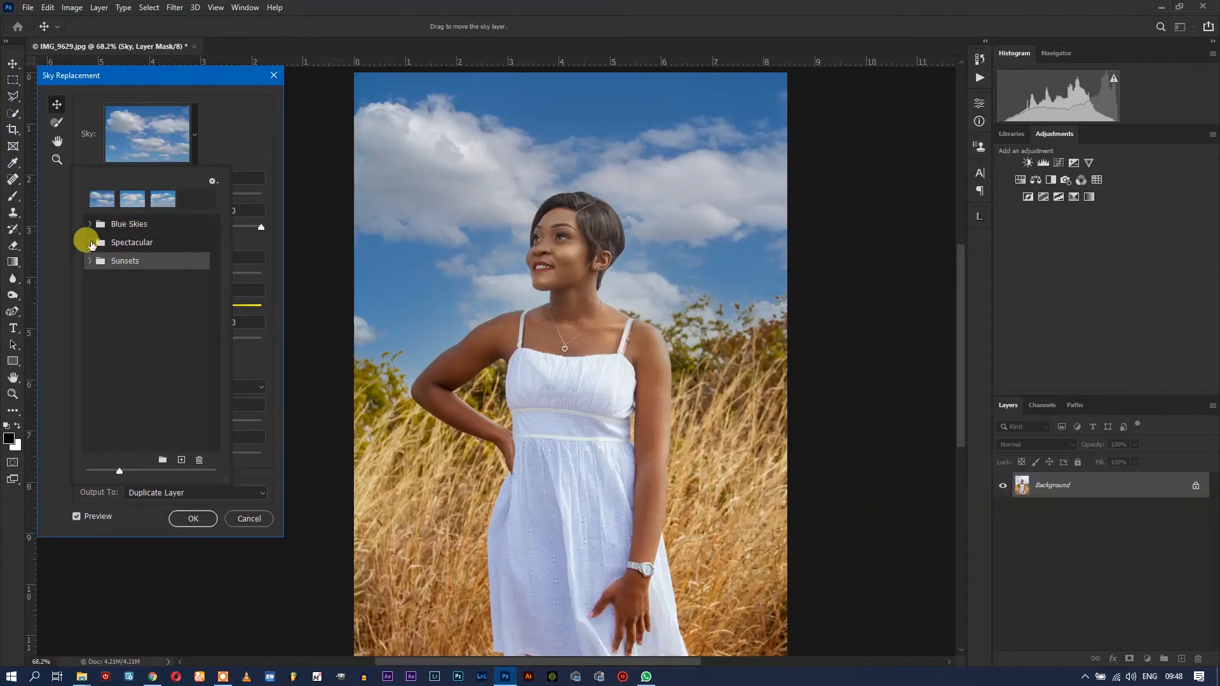
pyautogui.click(89, 242)
pyautogui.scroll(-4, 148, 331)
pyautogui.scroll(4, 145, 329)
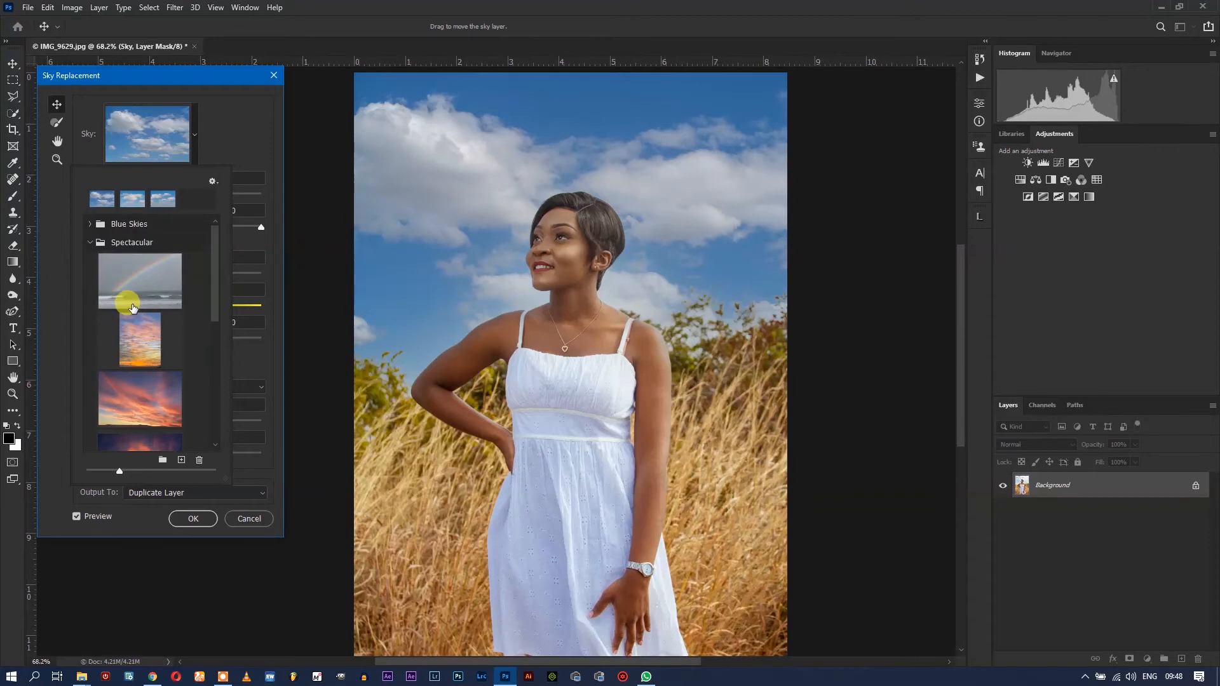
pyautogui.click(90, 242)
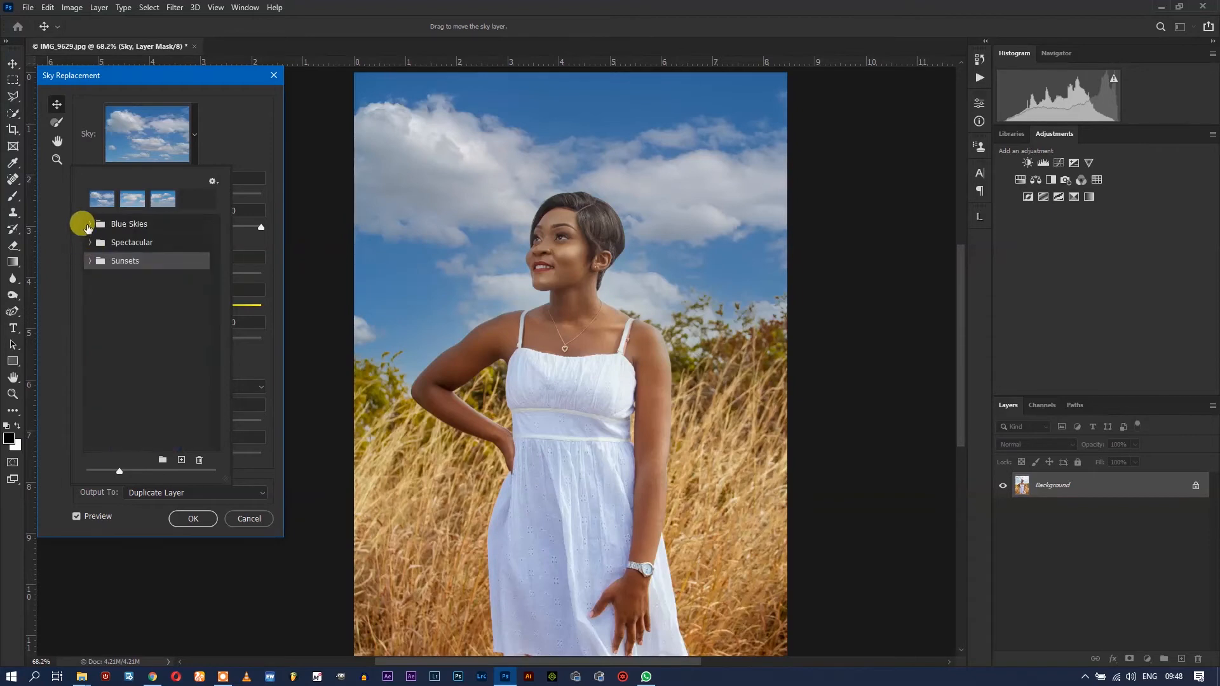
pyautogui.click(89, 224)
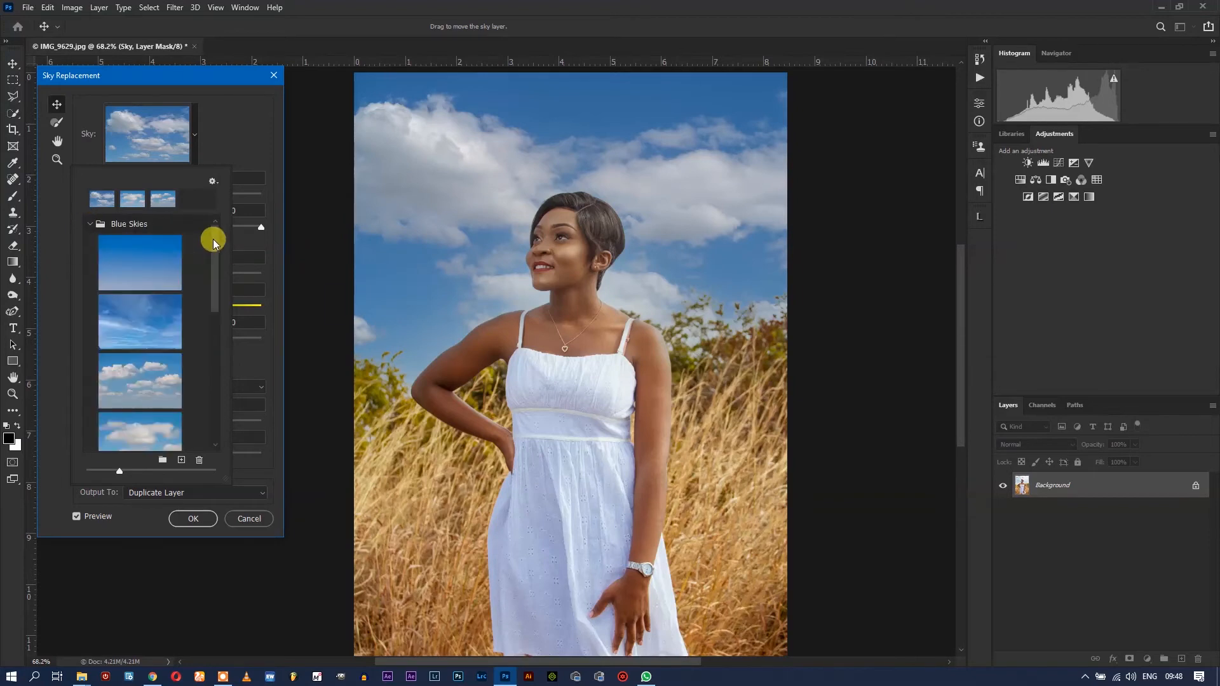
pyautogui.scroll(-2, 212, 239)
pyautogui.scroll(2, 211, 240)
# Step: Try the first three Blue Skies presets in turn: the clear gradient, the wispy clouds and the scattered white clouds
pyautogui.click(135, 266)
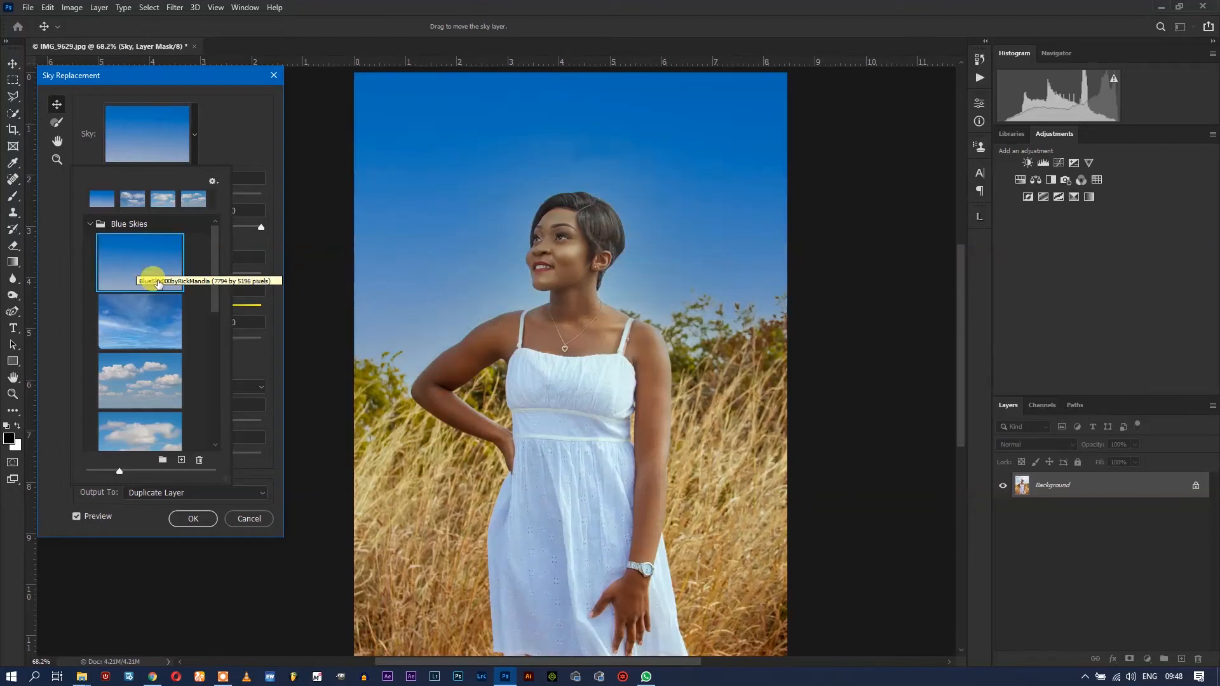
pyautogui.click(153, 321)
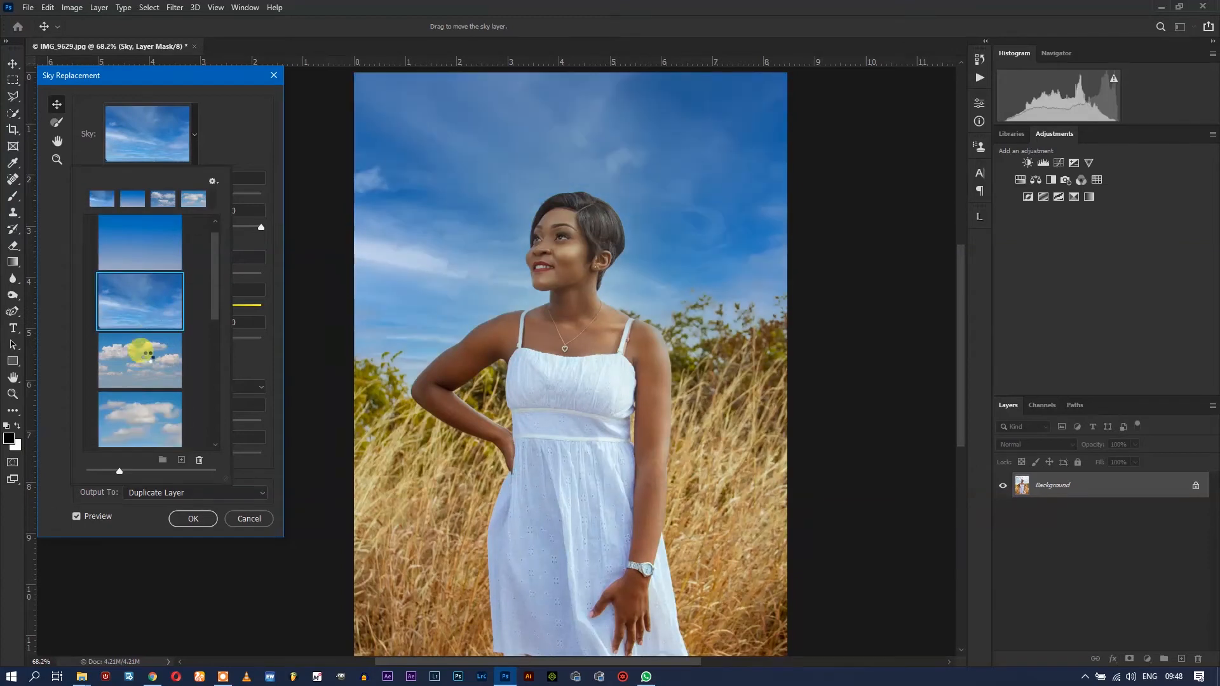
pyautogui.click(146, 355)
pyautogui.scroll(-2, 153, 362)
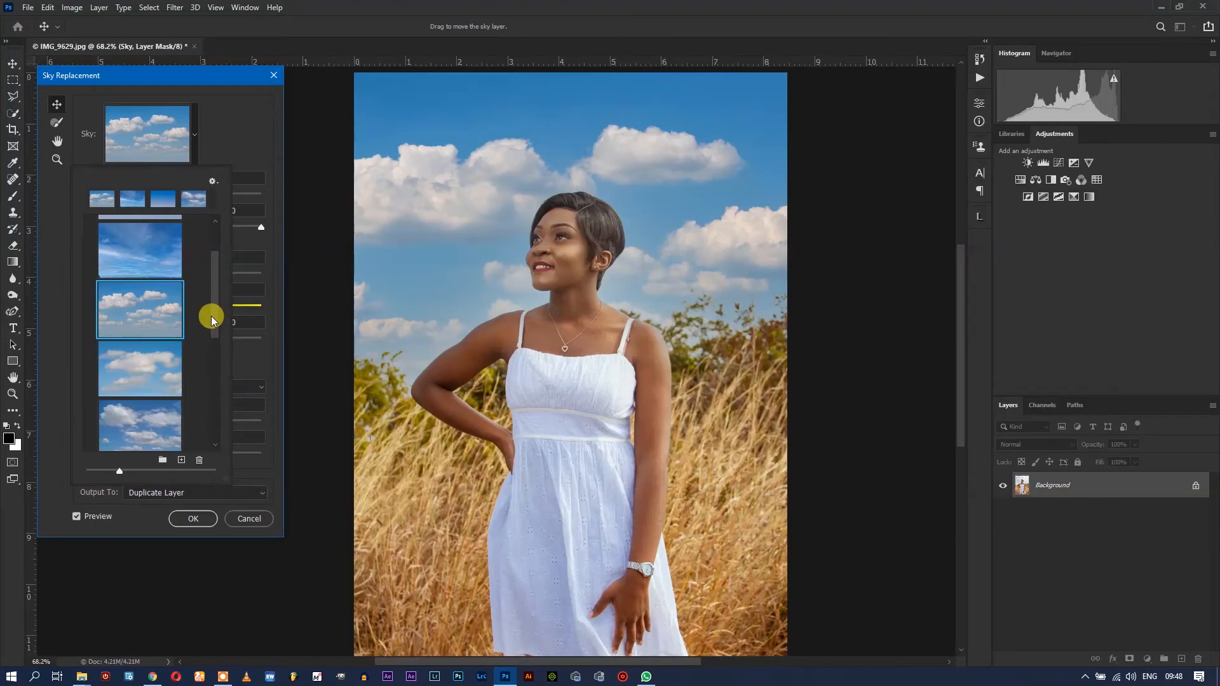
pyautogui.moveTo(212, 307); pyautogui.dragTo(210, 330)
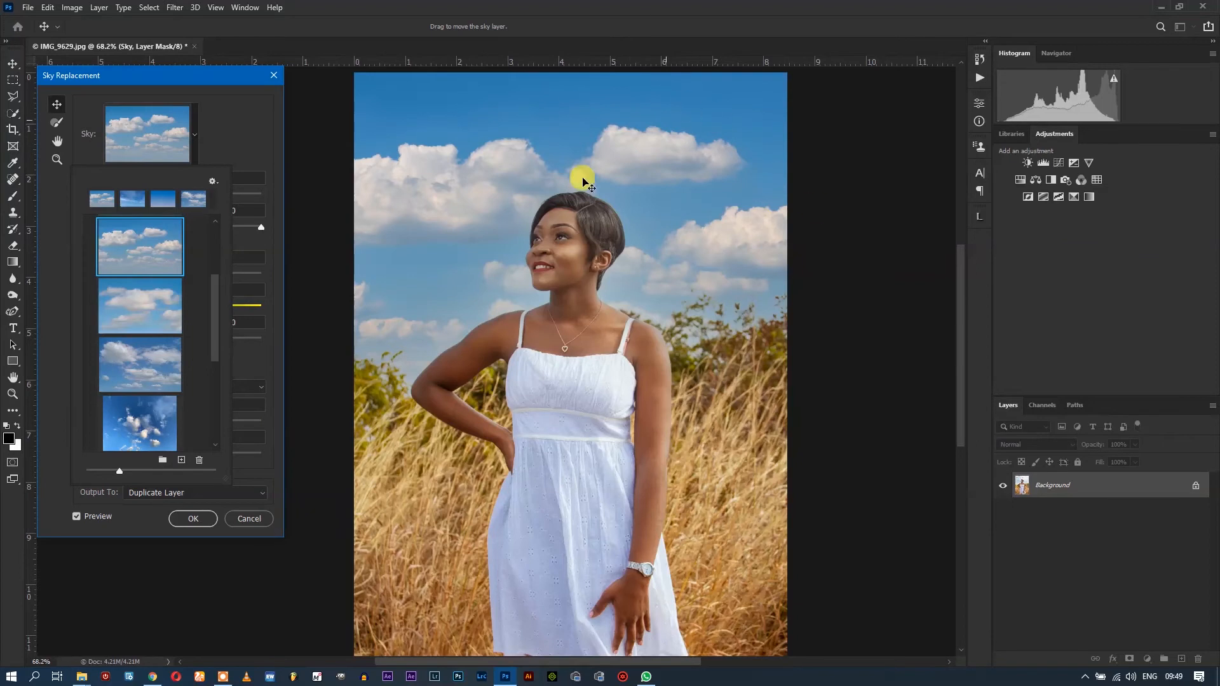
# Step: Try the fourth, fifth and sixth Blue Skies presets as the replacement sky
pyautogui.click(162, 308)
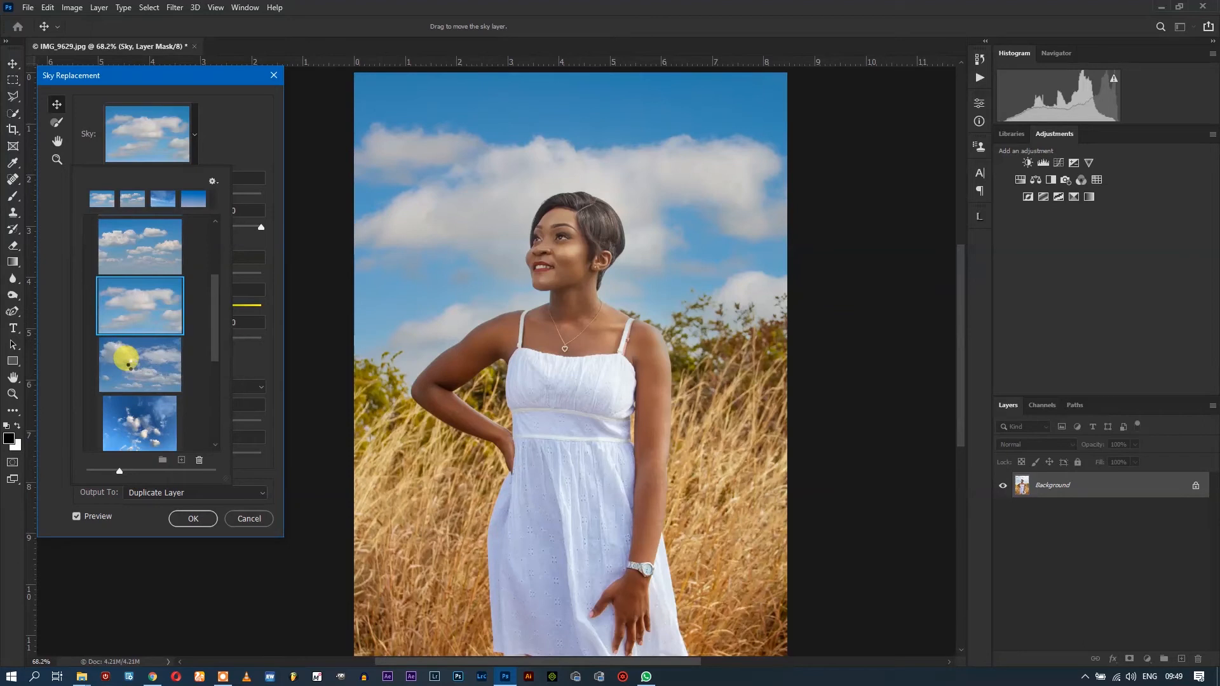
pyautogui.click(128, 363)
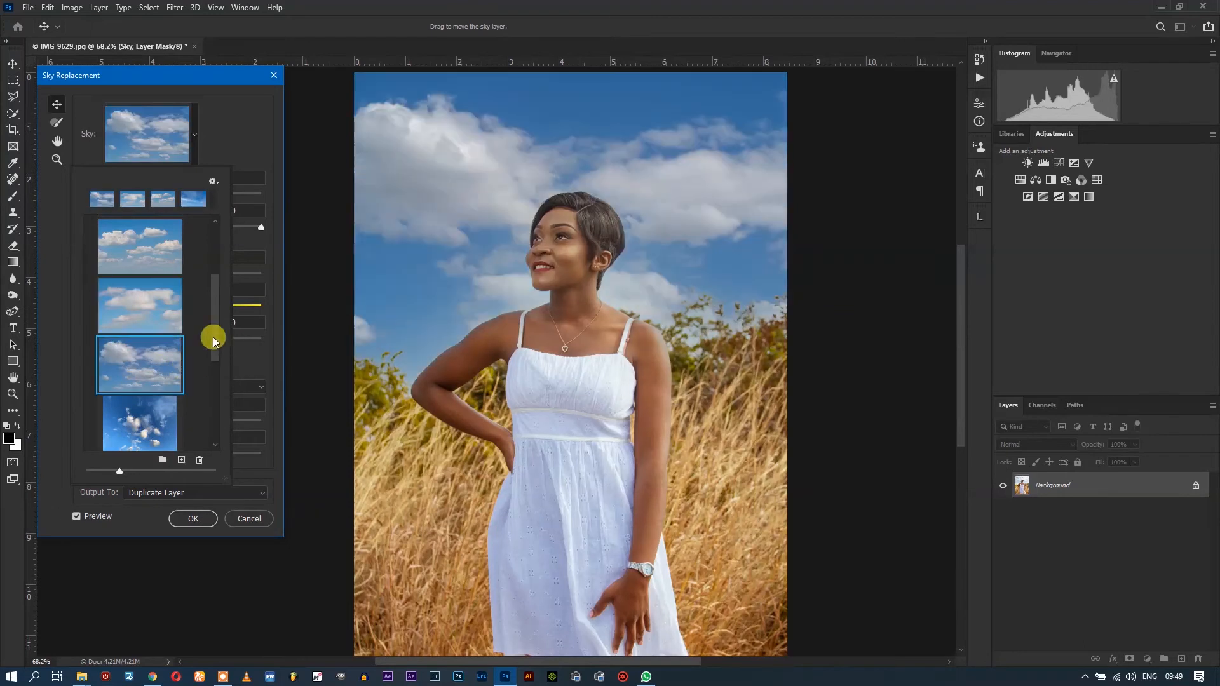
pyautogui.moveTo(211, 342); pyautogui.dragTo(208, 377)
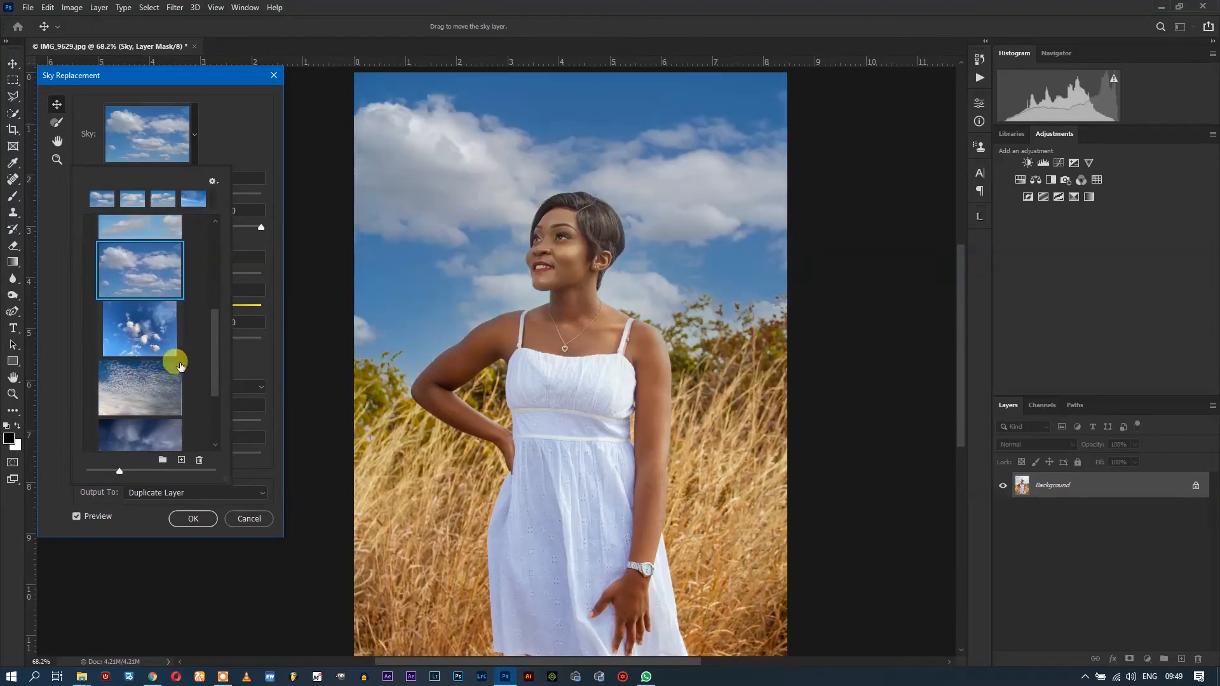
pyautogui.click(143, 331)
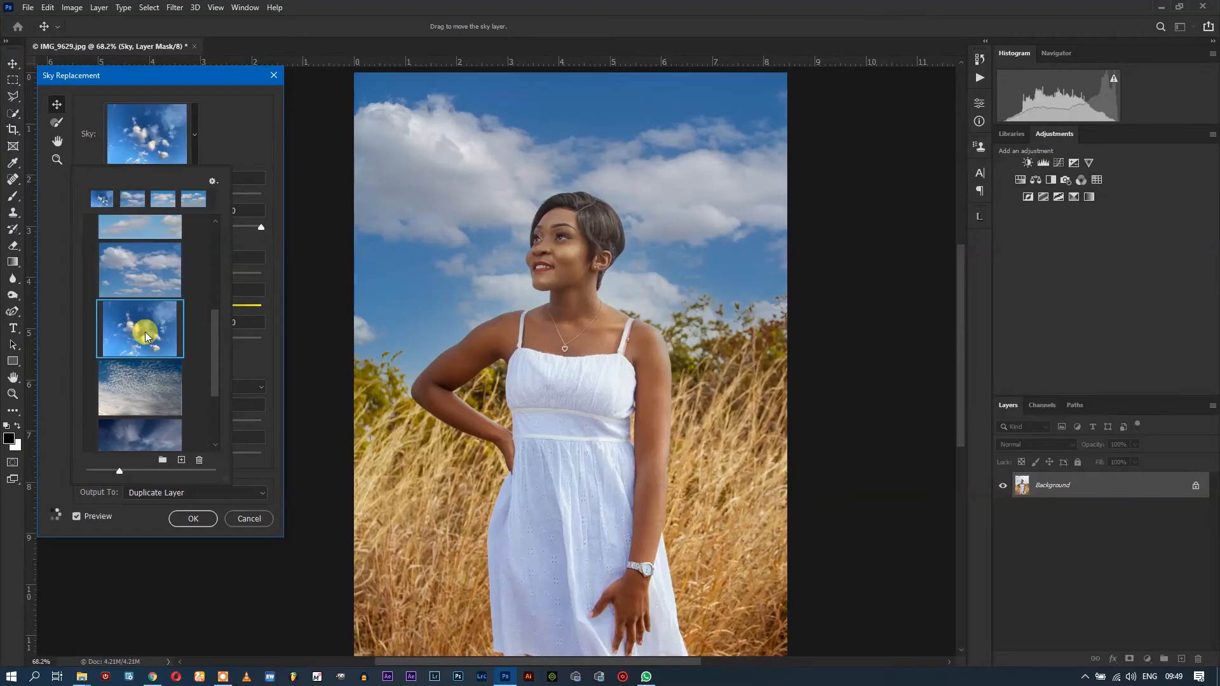
pyautogui.scroll(-3, 143, 333)
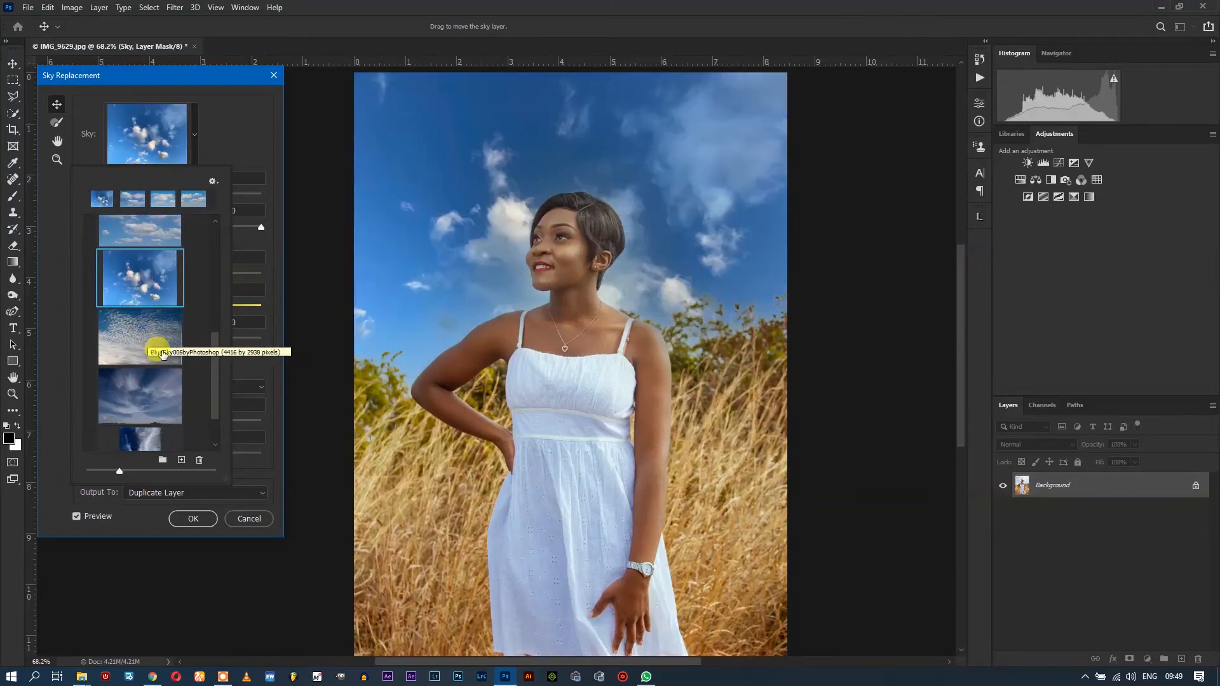
# Step: Choose the fifth Blue Skies preset, BlueSky004, as the replacement sky and close the preset list
pyautogui.scroll(4, 163, 349)
pyautogui.scroll(3, 170, 358)
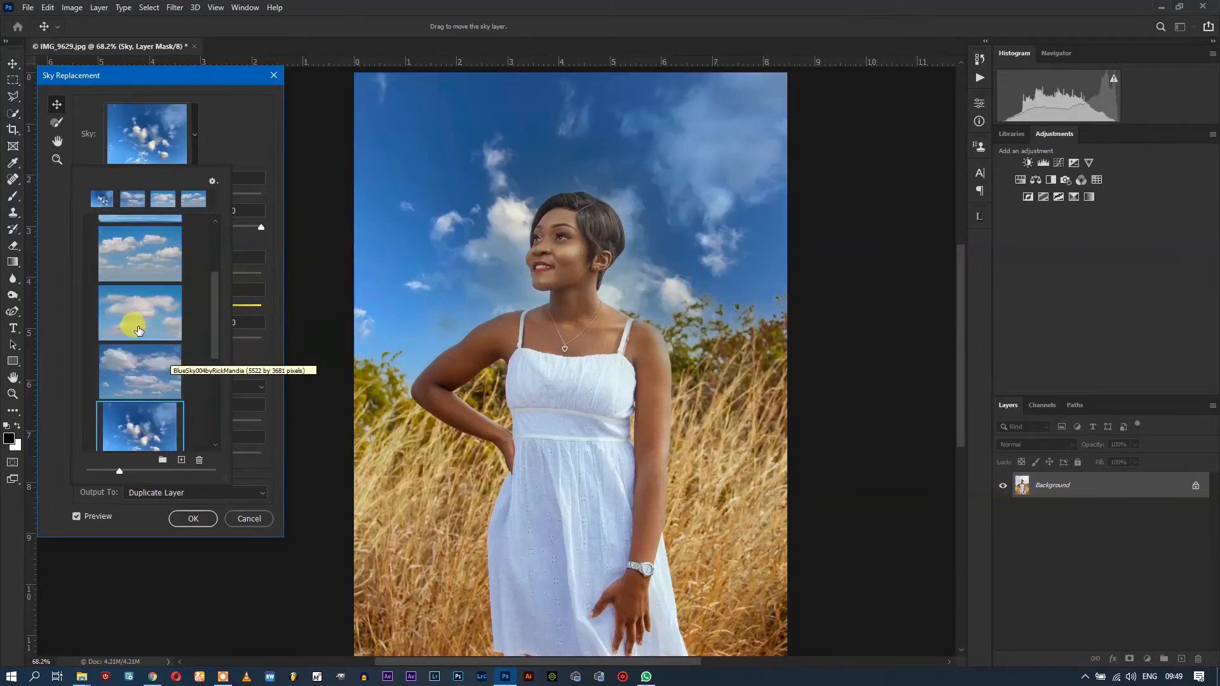
pyautogui.click(139, 364)
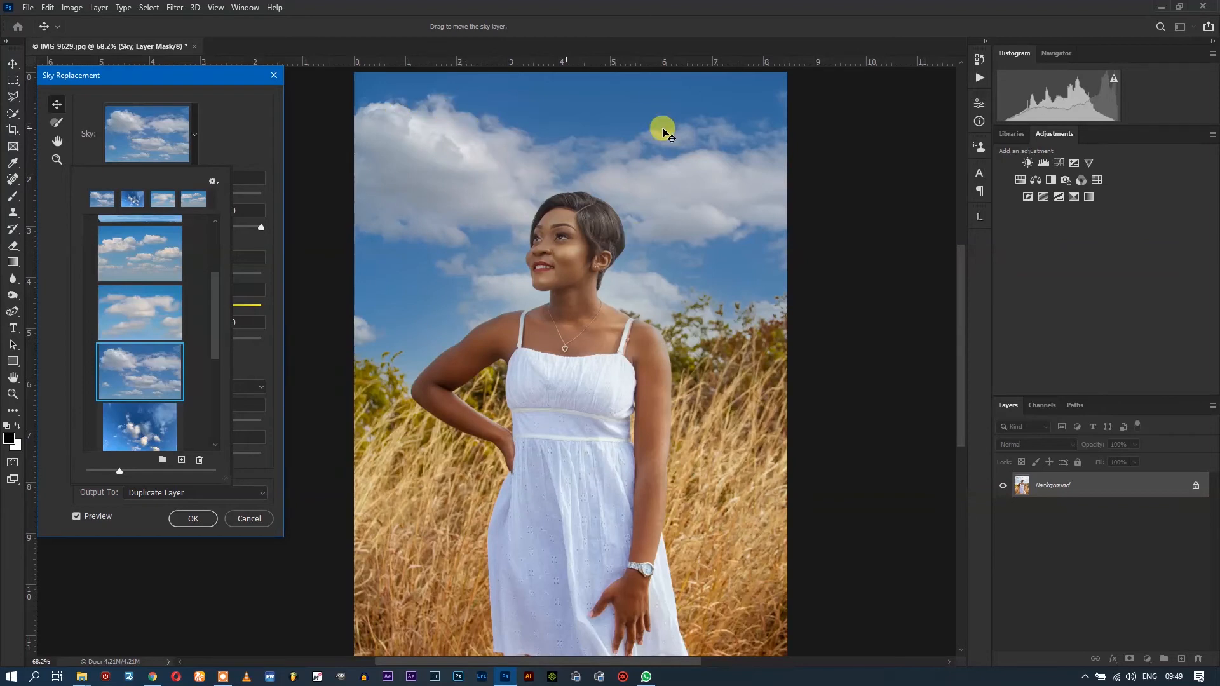
pyautogui.click(231, 136)
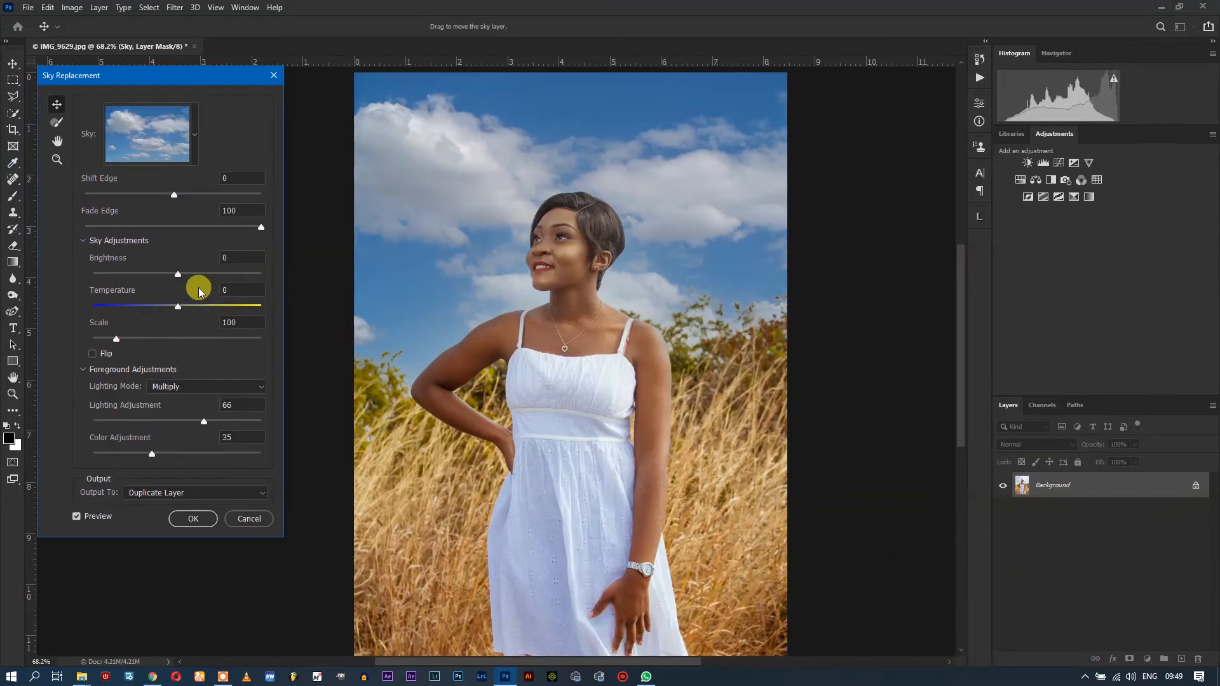
# Step: Set the replacement sky's Brightness to 26 in the Sky Adjustments
pyautogui.click(136, 241)
pyautogui.click(102, 242)
pyautogui.moveTo(176, 274); pyautogui.dragTo(196, 273)
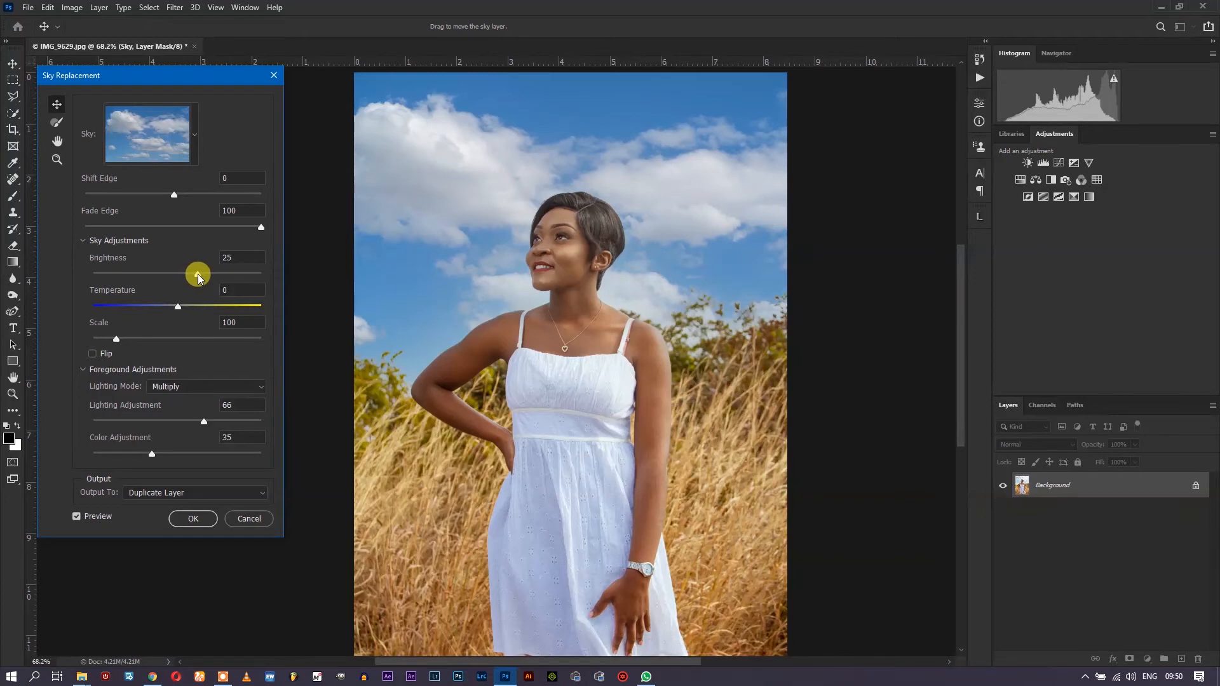
pyautogui.moveTo(196, 274); pyautogui.dragTo(199, 274)
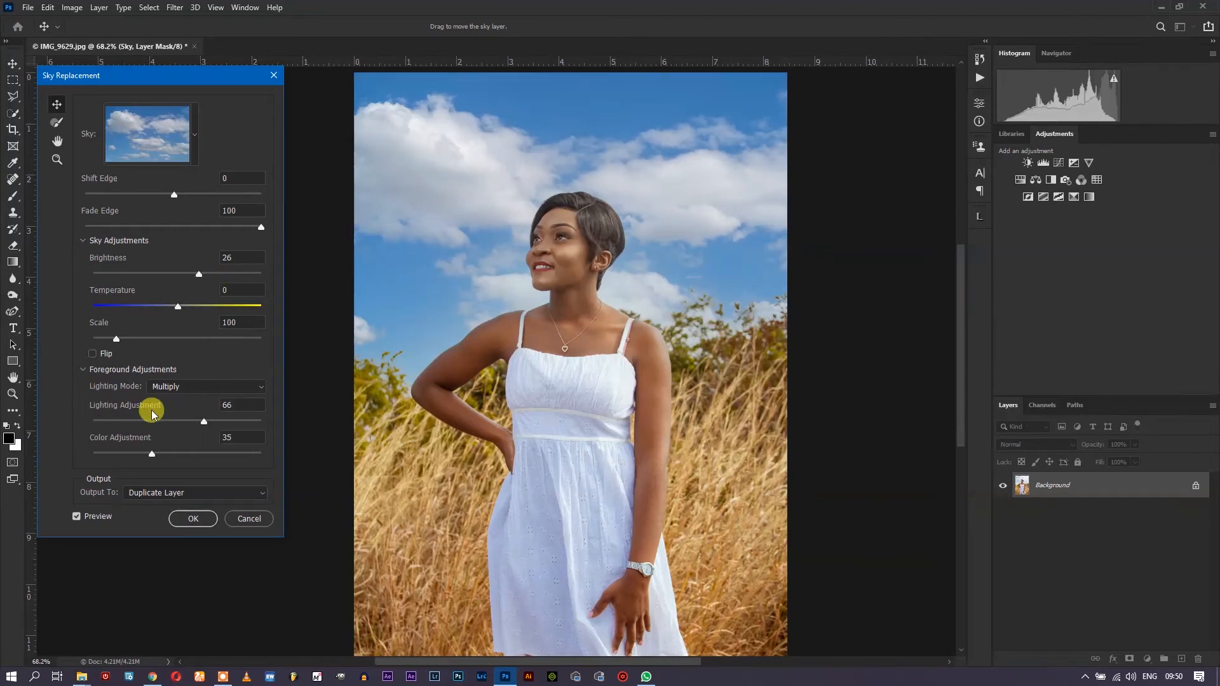
# Step: Set the Color Adjustment in the Foreground Adjustments to 0
pyautogui.scroll(-1, 254, 339)
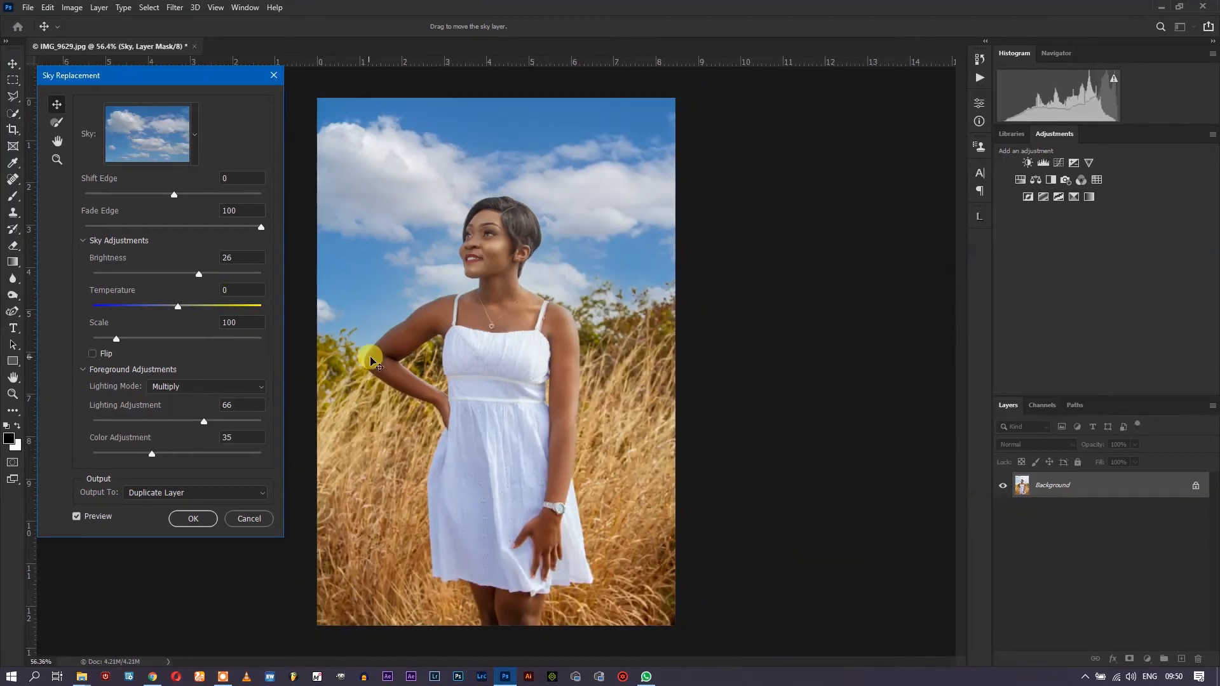
pyautogui.scroll(1, 371, 358)
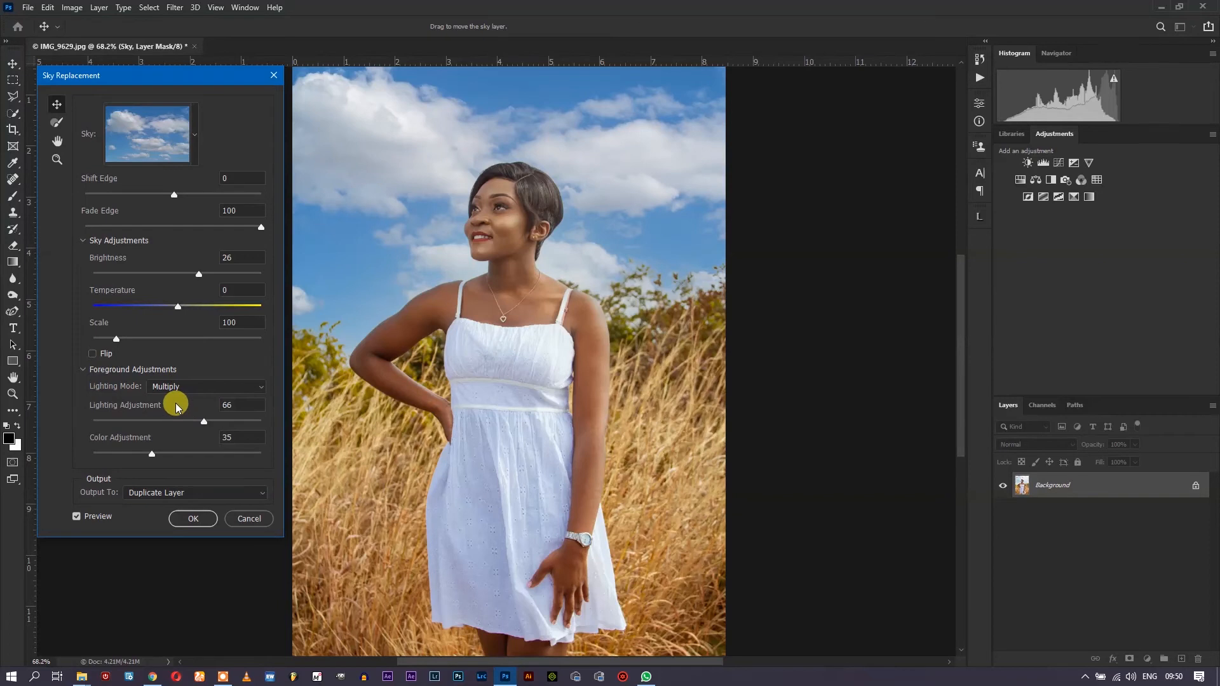
pyautogui.scroll(-1, 81, 388)
pyautogui.scroll(2, 81, 387)
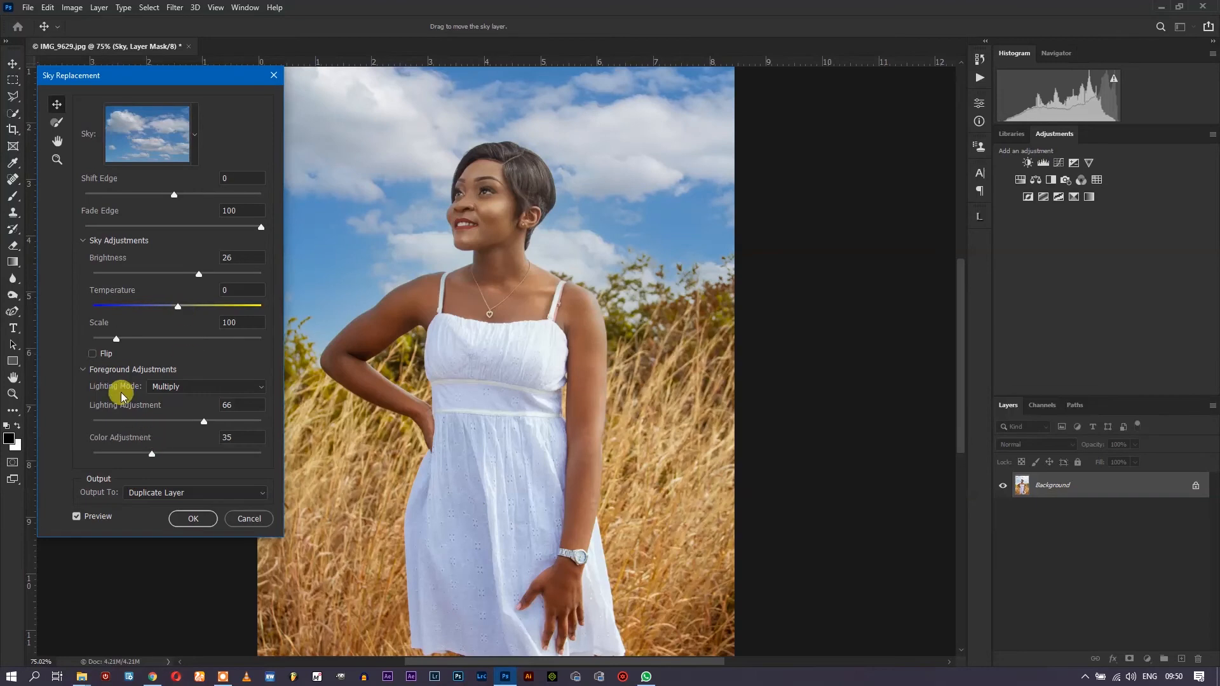
pyautogui.moveTo(150, 452); pyautogui.dragTo(87, 455)
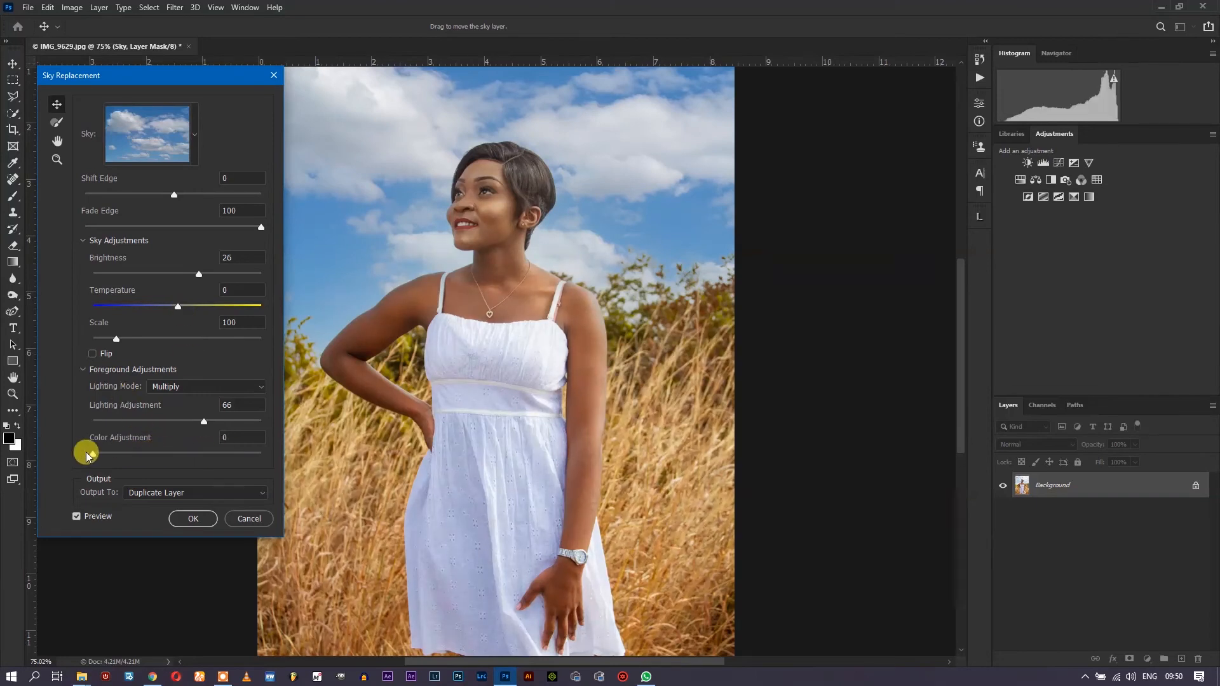
# Step: Set the sky replacement output to New Layers and apply it to the photo
pyautogui.scroll(-1, 562, 183)
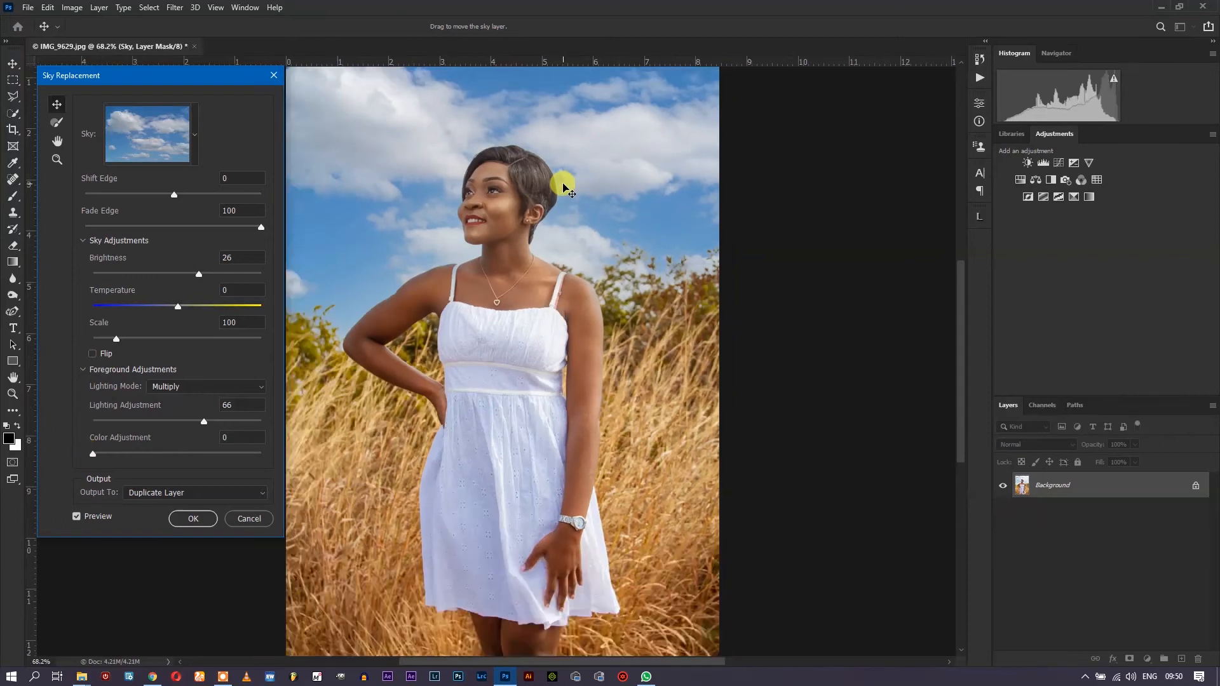
pyautogui.moveTo(962, 332); pyautogui.dragTo(959, 309)
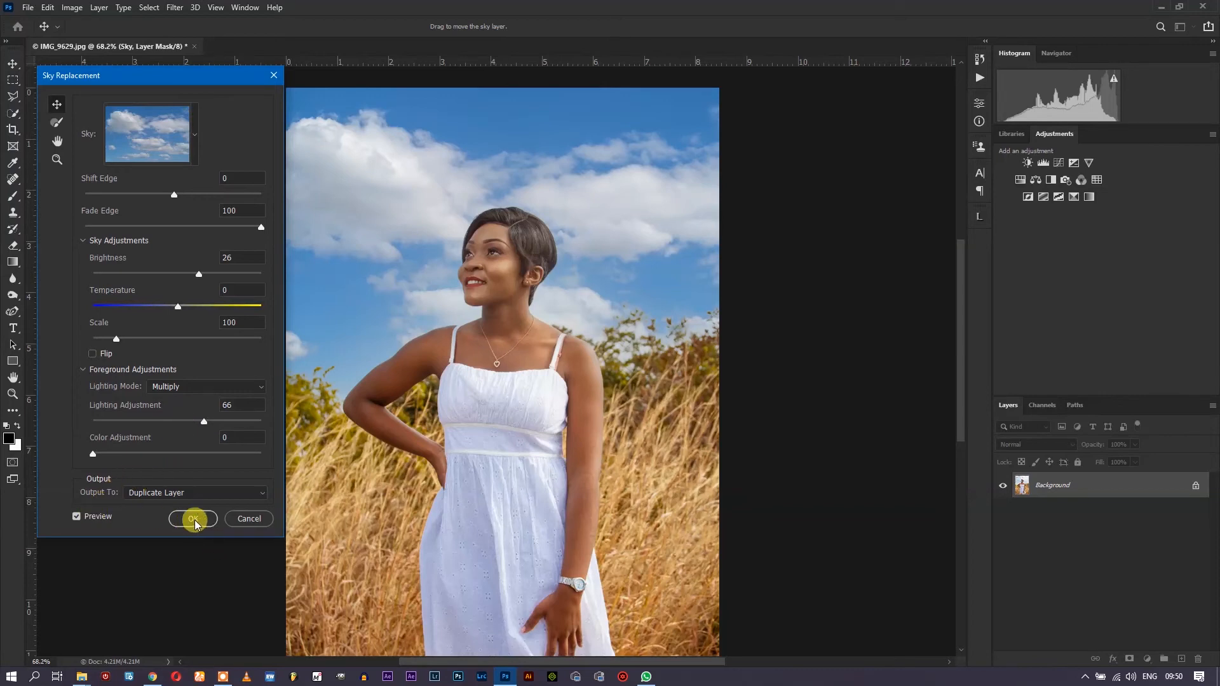
pyautogui.click(255, 493)
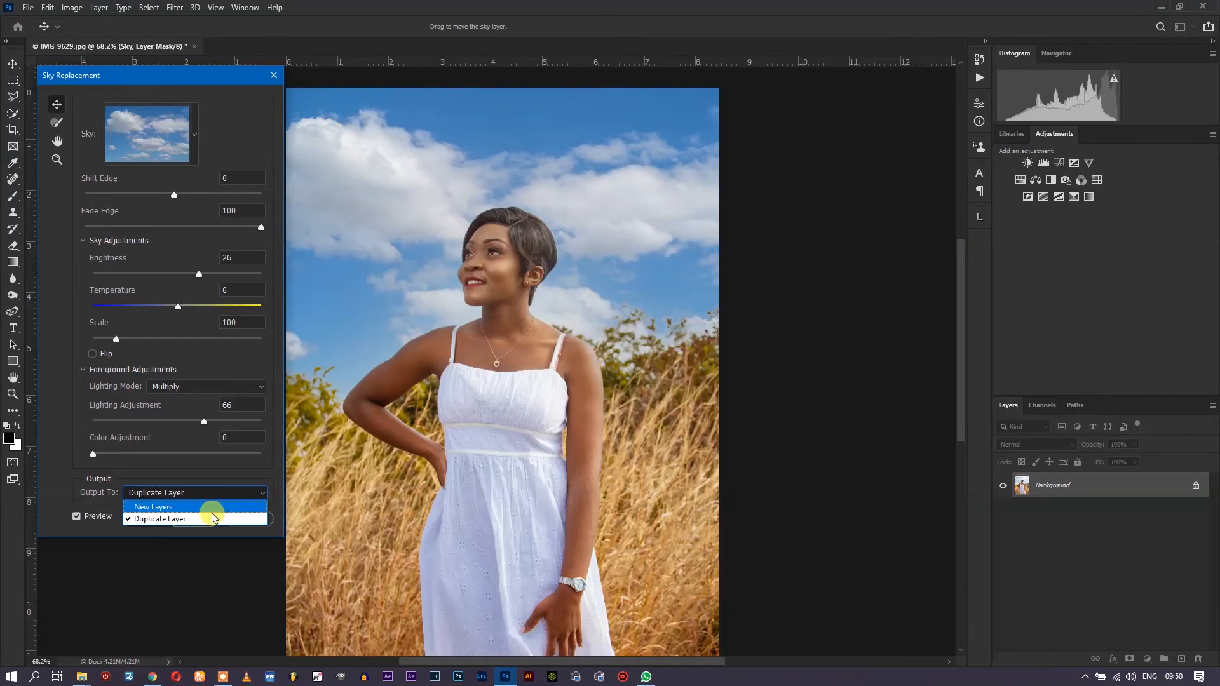
pyautogui.click(152, 508)
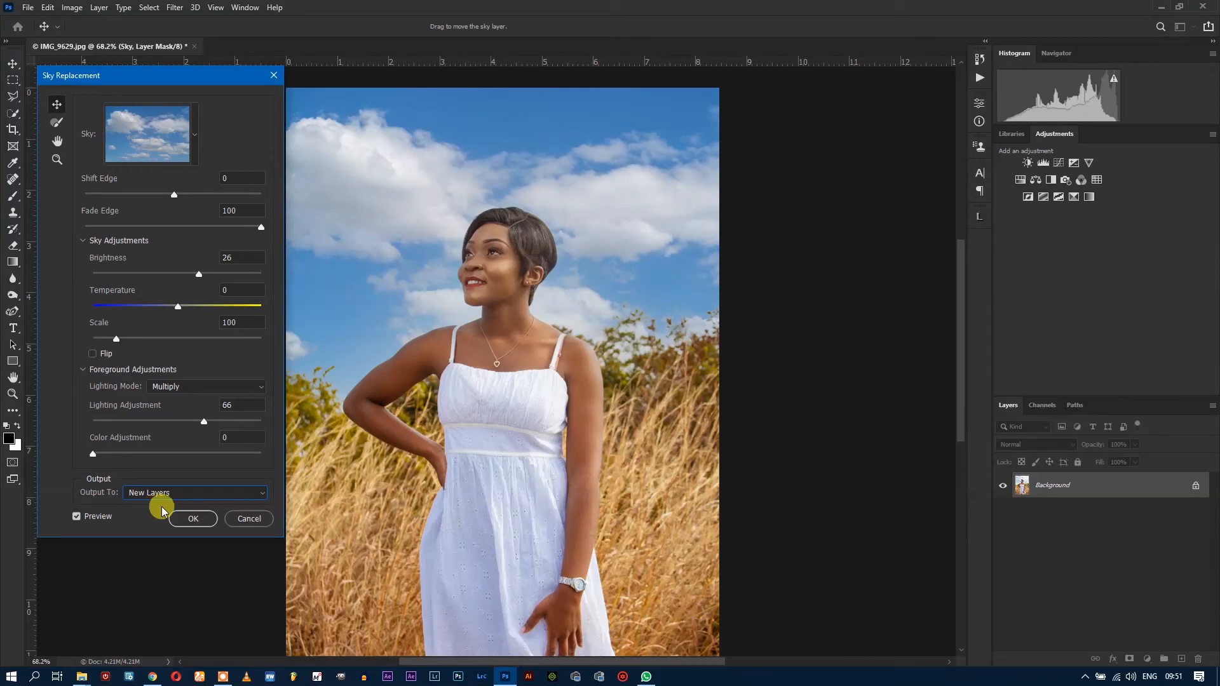
pyautogui.click(177, 520)
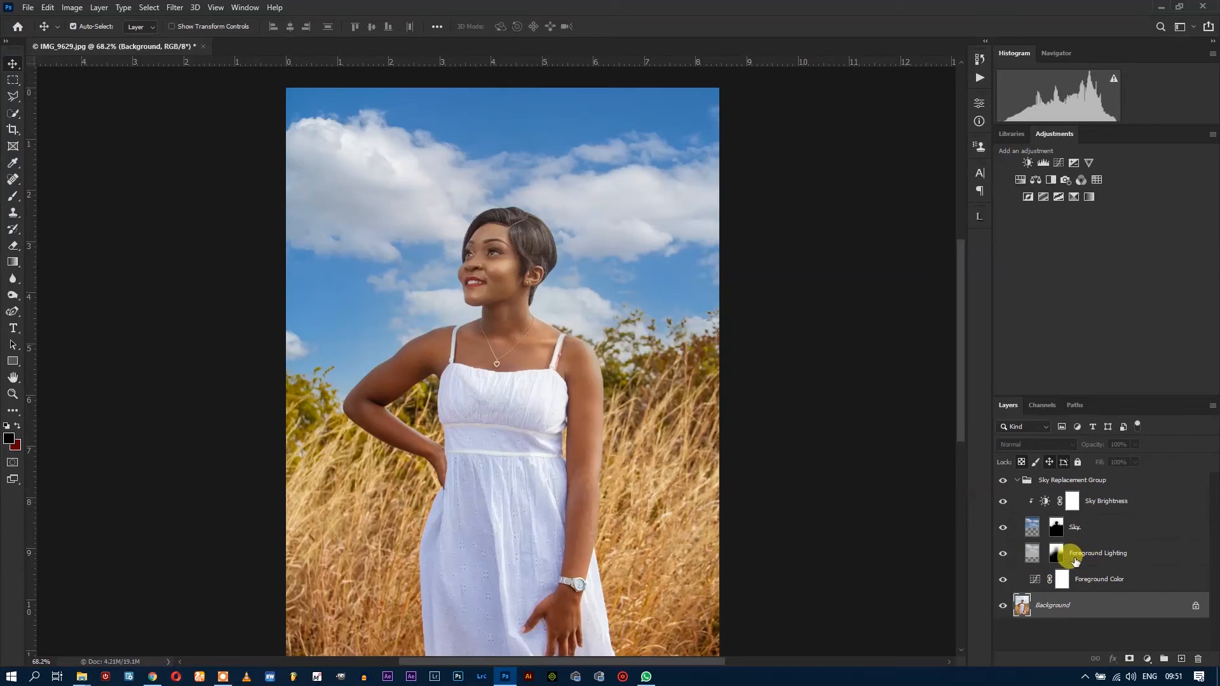
# Step: Examine the Sky Brightness, Sky, Foreground Lighting and Foreground Color layers inside the Sky Replacement Group
pyautogui.click(1103, 504)
pyautogui.click(1091, 528)
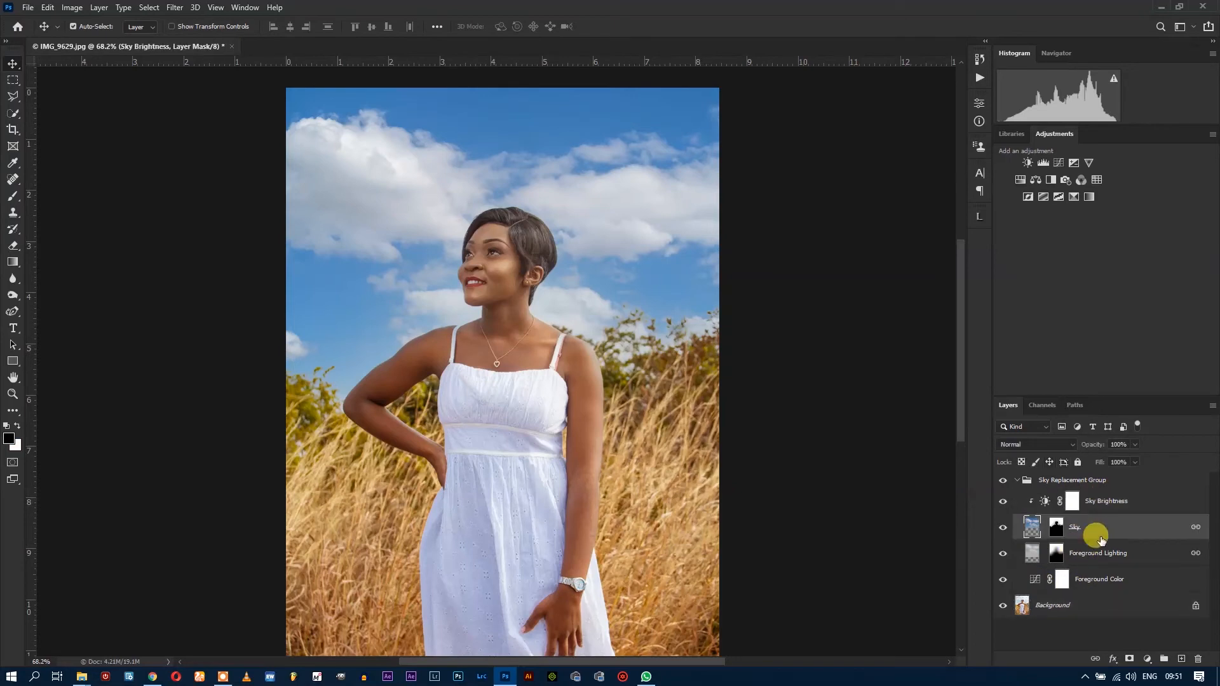
pyautogui.click(1088, 553)
pyautogui.click(1093, 579)
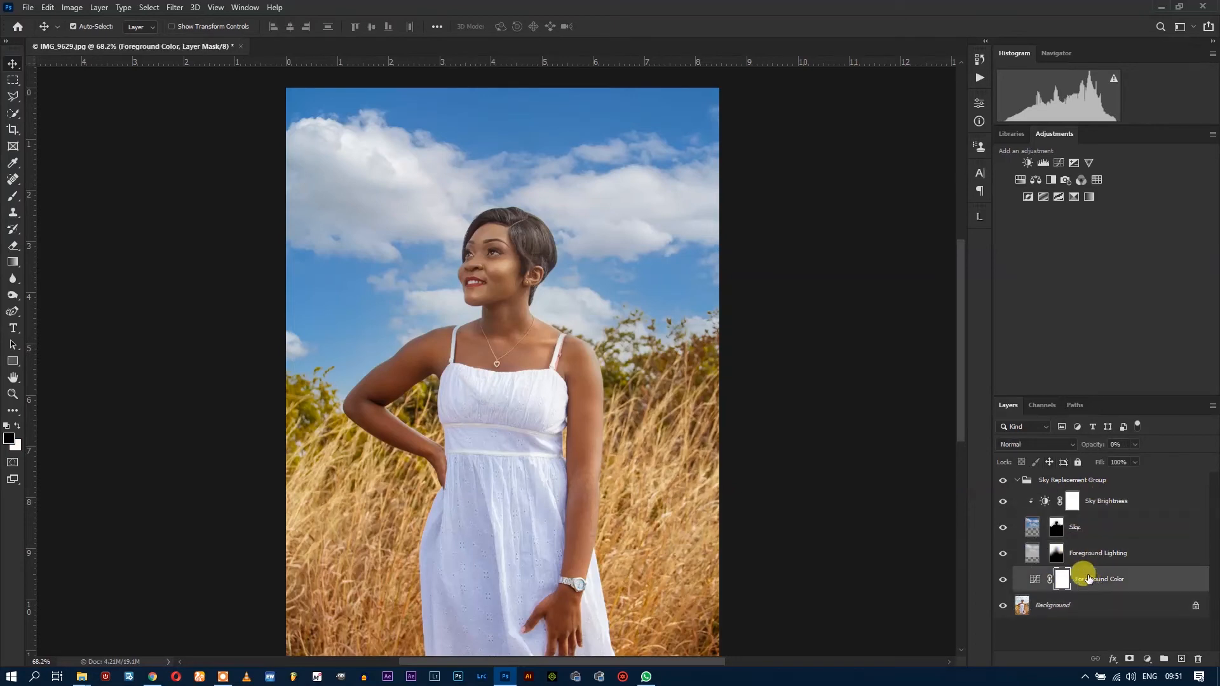
pyautogui.click(1080, 502)
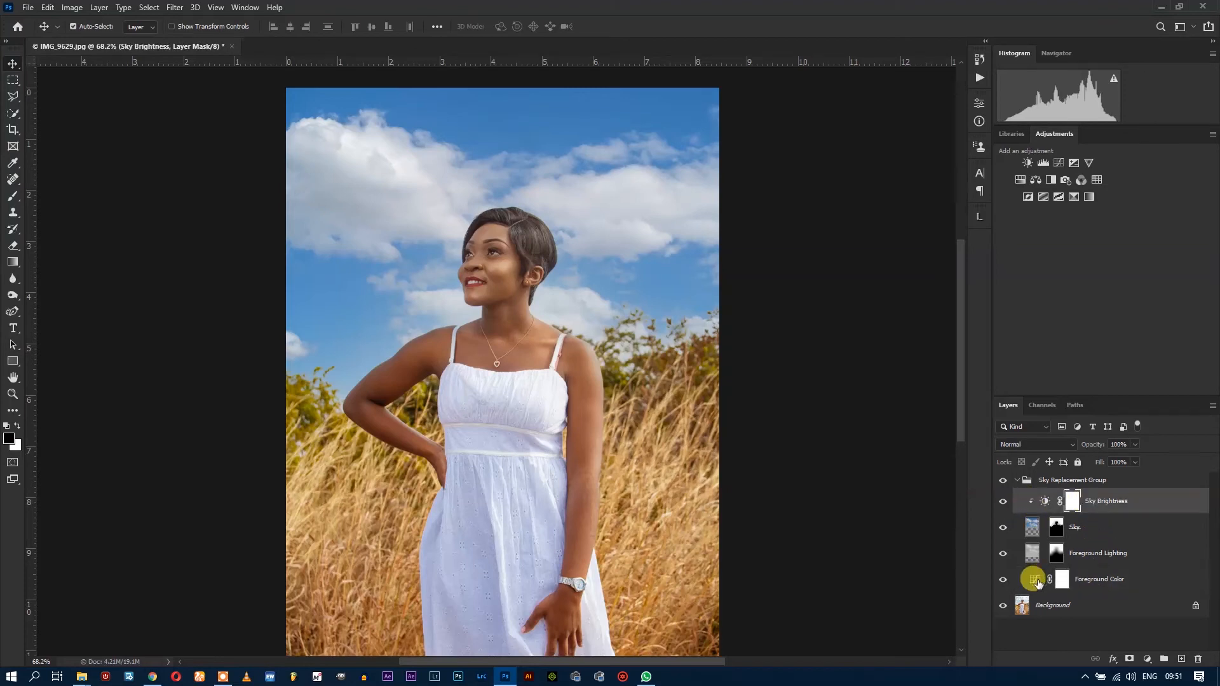
pyautogui.click(1052, 582)
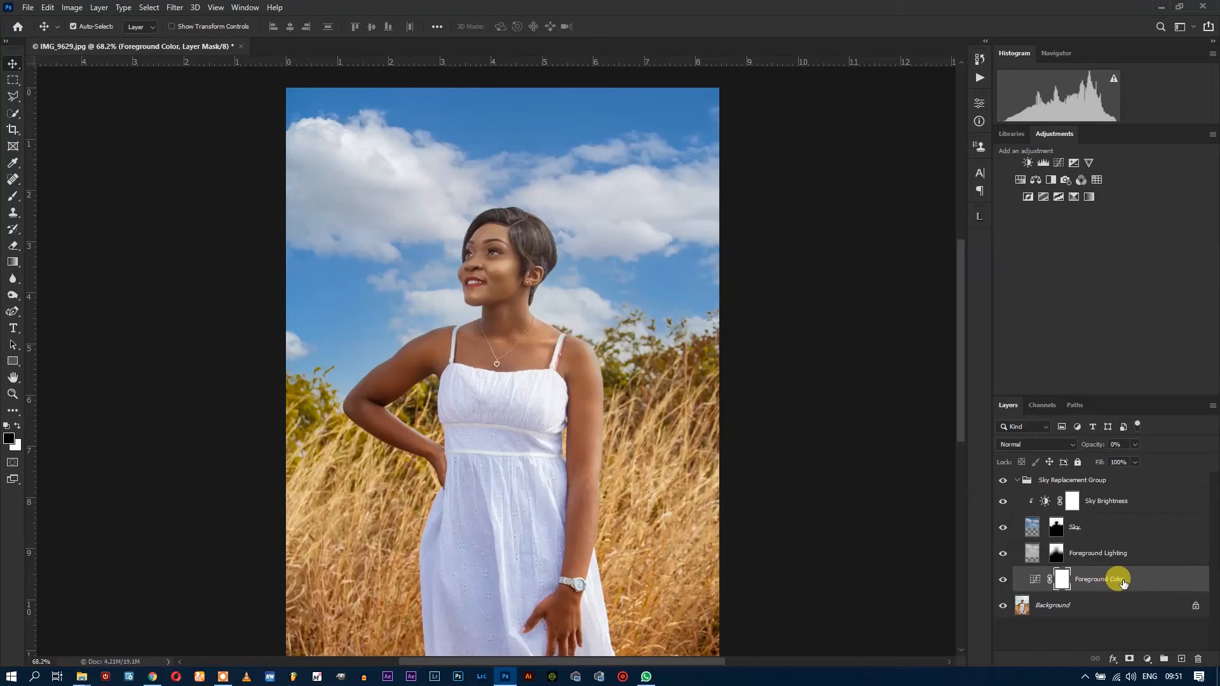
pyautogui.click(1097, 503)
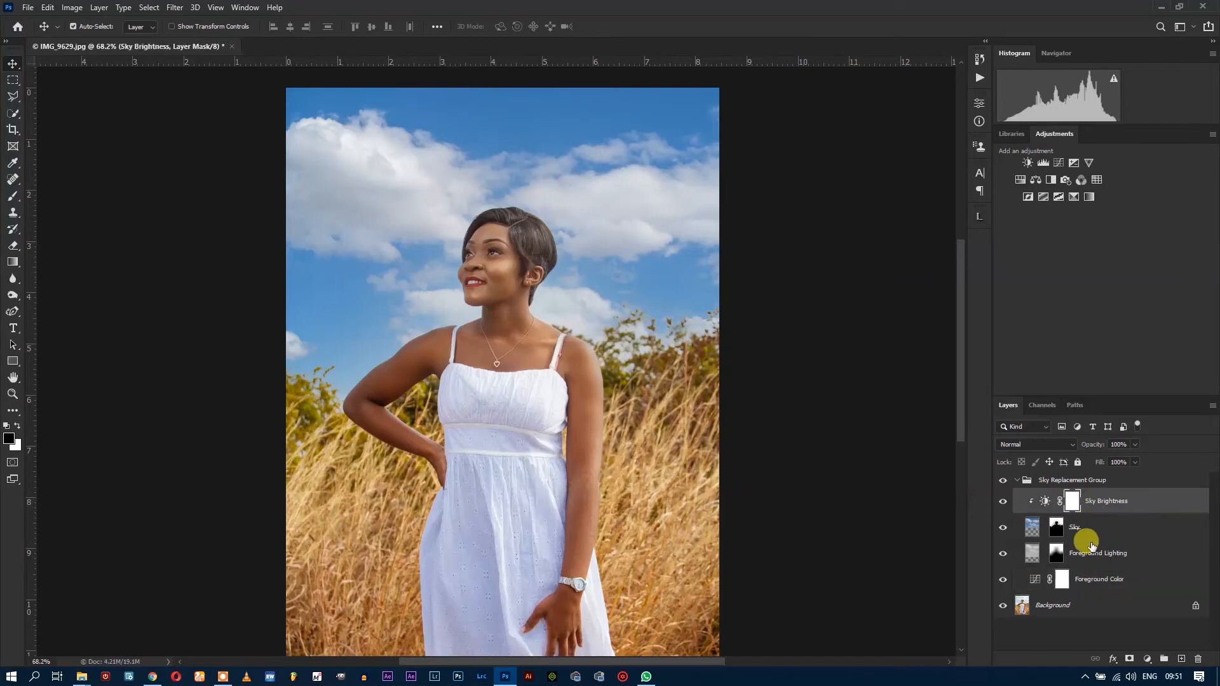
# Step: Collapse and hide the Sky Replacement Group, and make the Background the active layer
pyautogui.click(1017, 482)
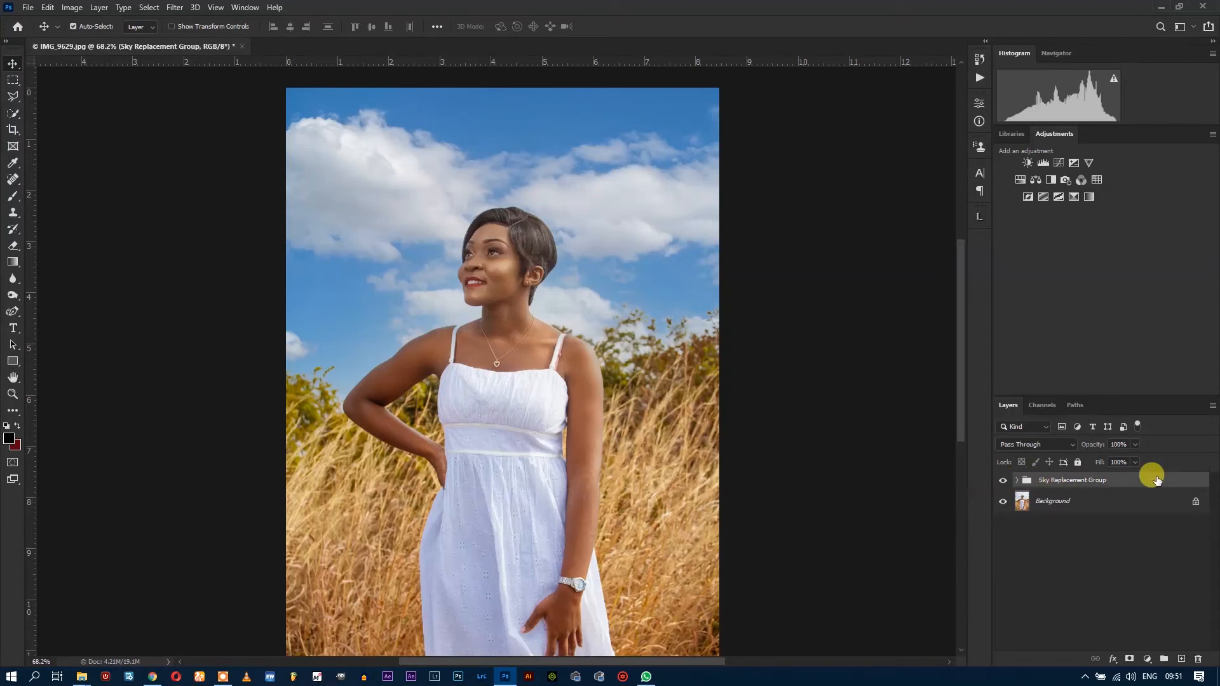
pyautogui.click(1003, 481)
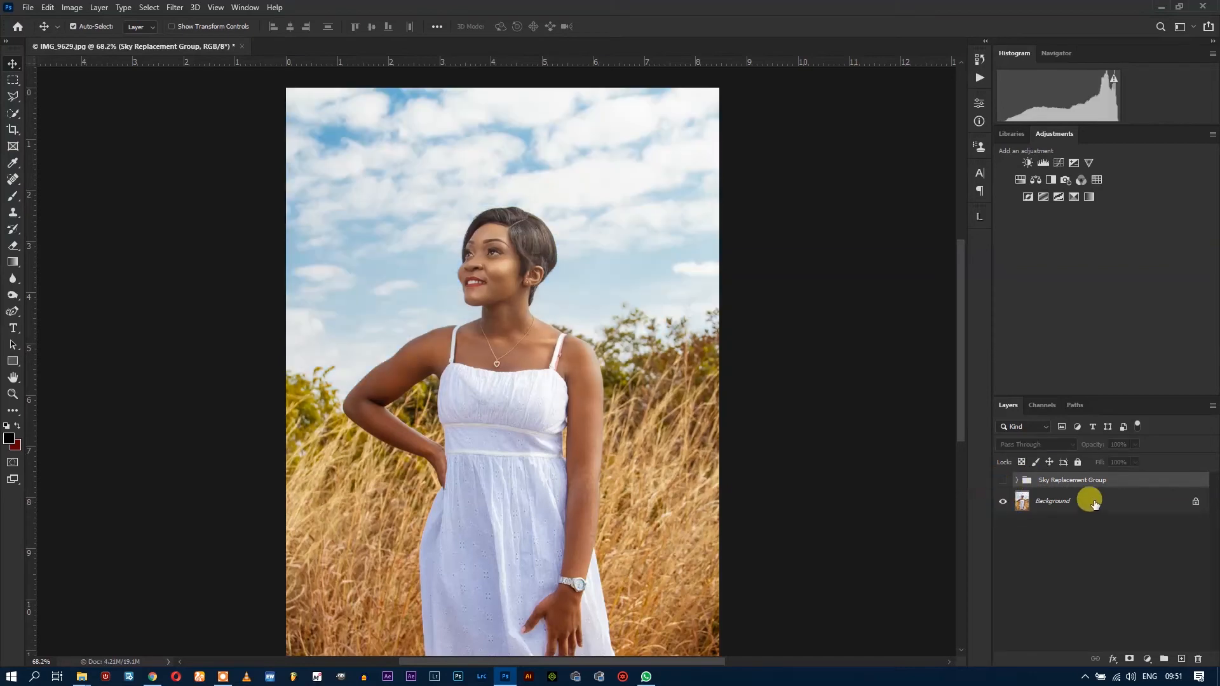
pyautogui.click(1042, 502)
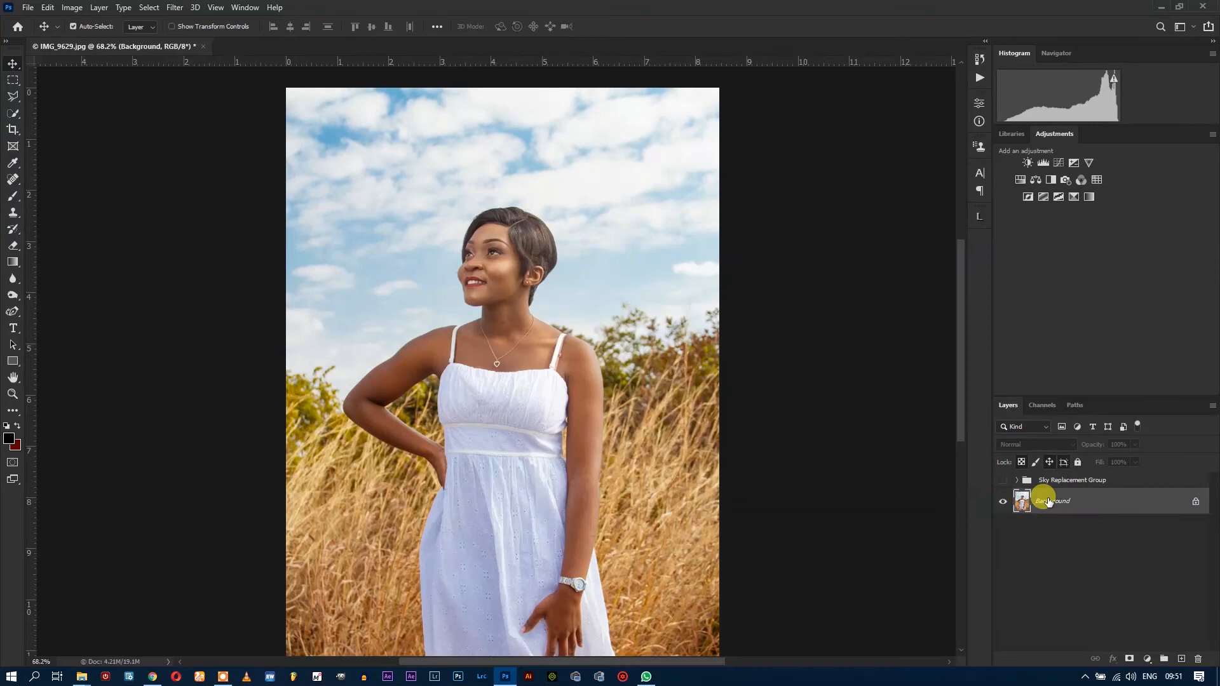
# Step: Run Sky Replacement on the Background with sky Brightness -53 and output the result to a Duplicate Layer
pyautogui.click(46, 7)
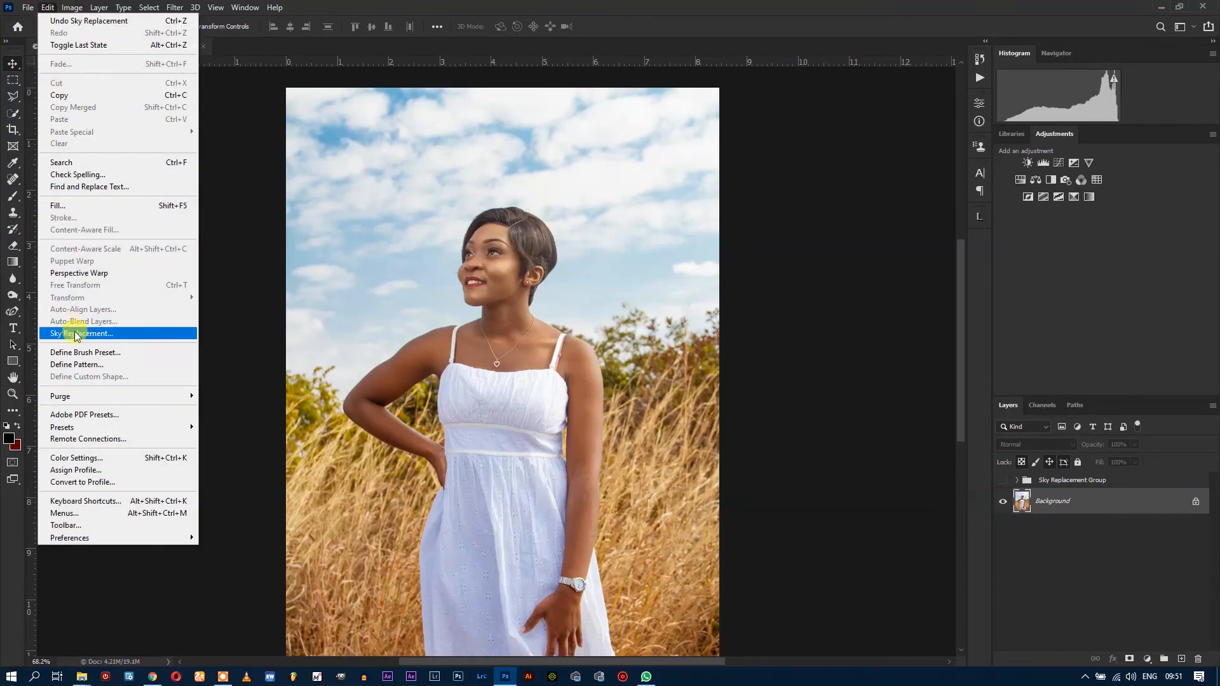
pyautogui.click(78, 334)
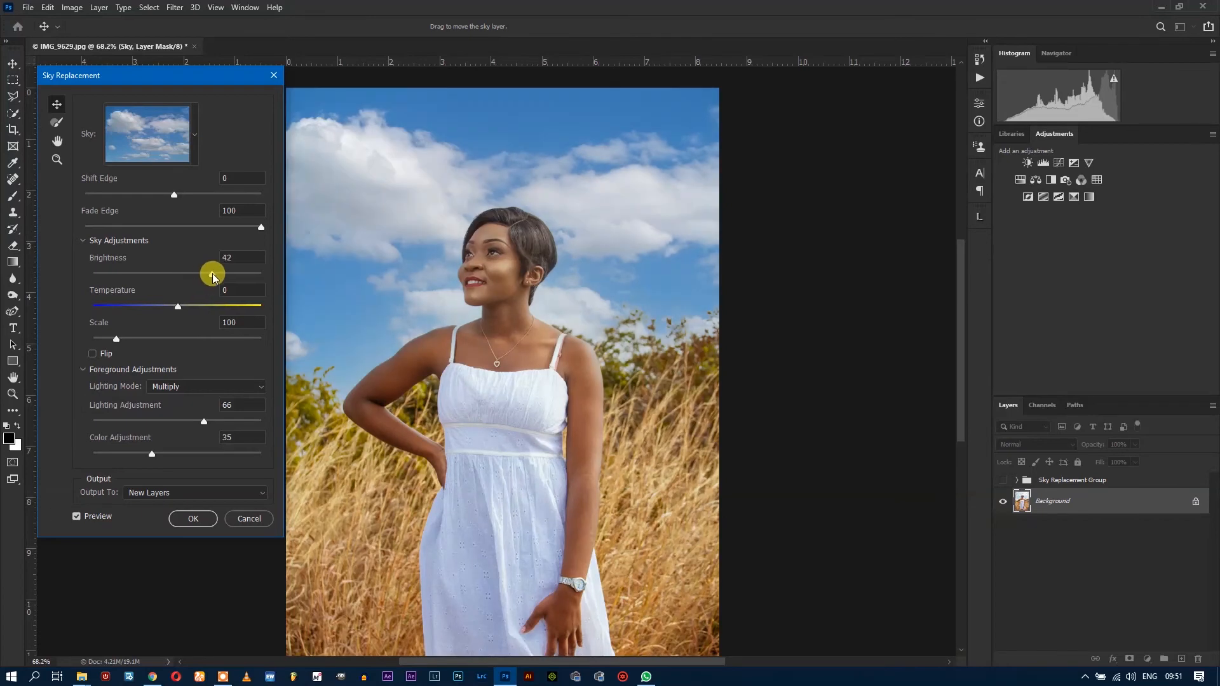
pyautogui.moveTo(212, 274); pyautogui.dragTo(137, 278)
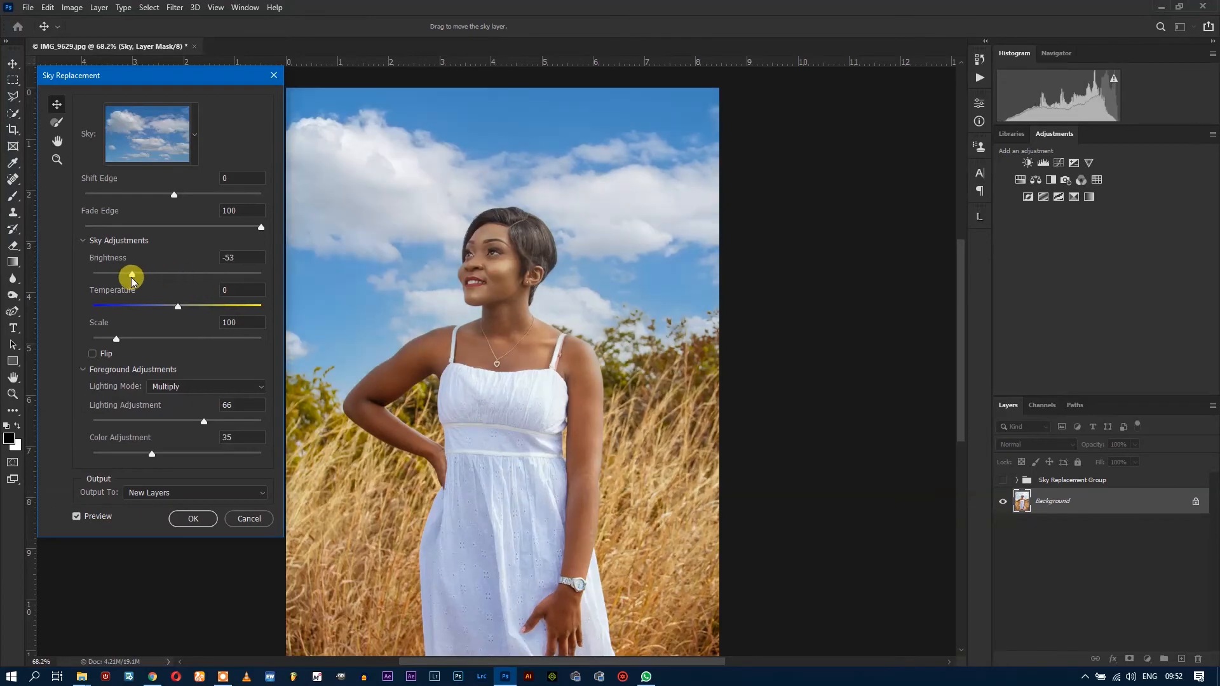
pyautogui.click(172, 493)
pyautogui.click(168, 516)
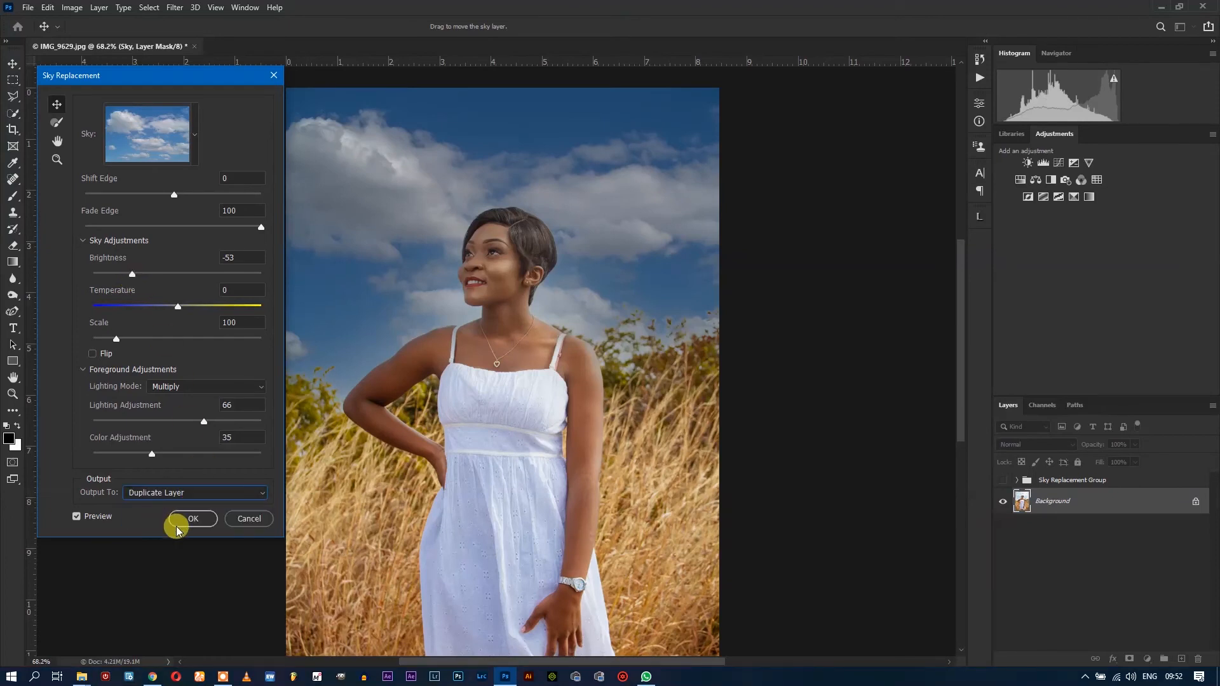
pyautogui.click(195, 519)
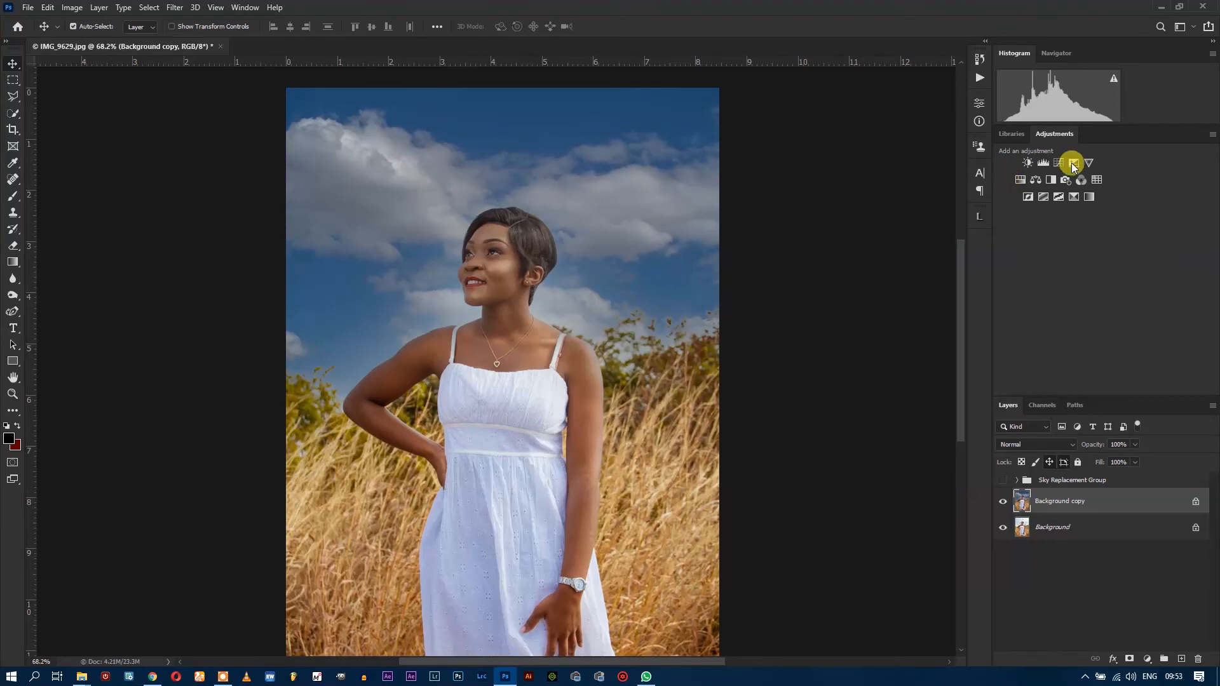
# Step: Turn the Sky Replacement Group back on, examine its editable layers including Foreground Color, and collapse the group
pyautogui.click(1017, 482)
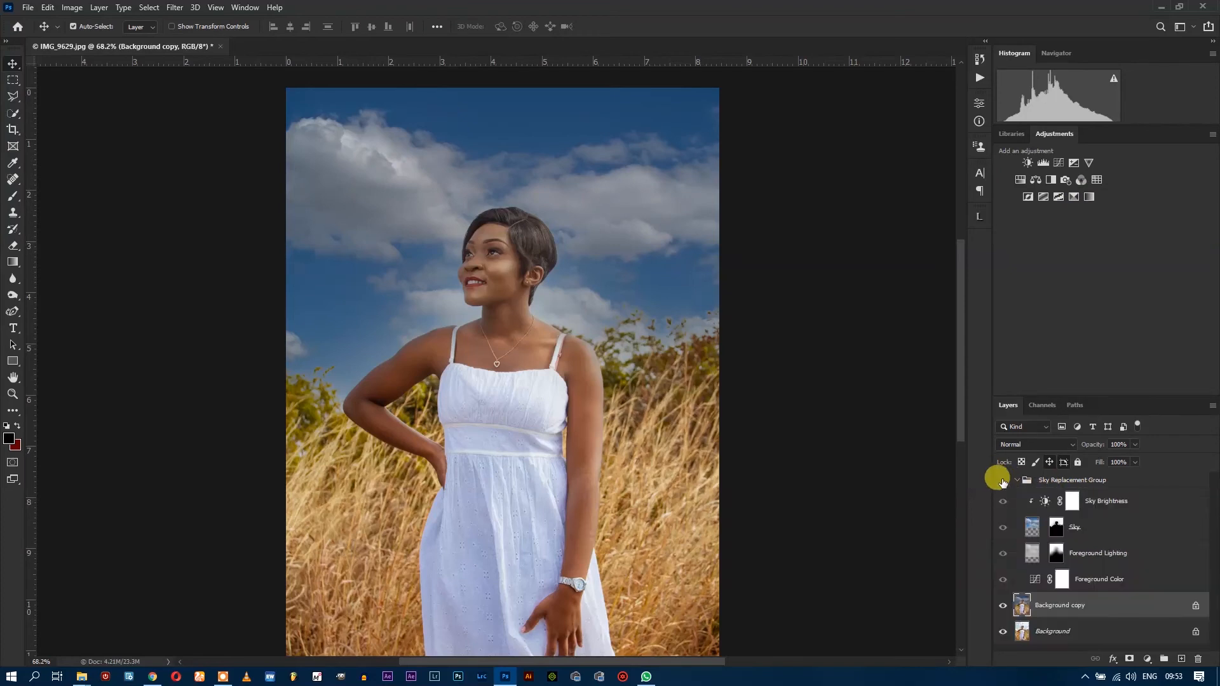
pyautogui.click(1003, 480)
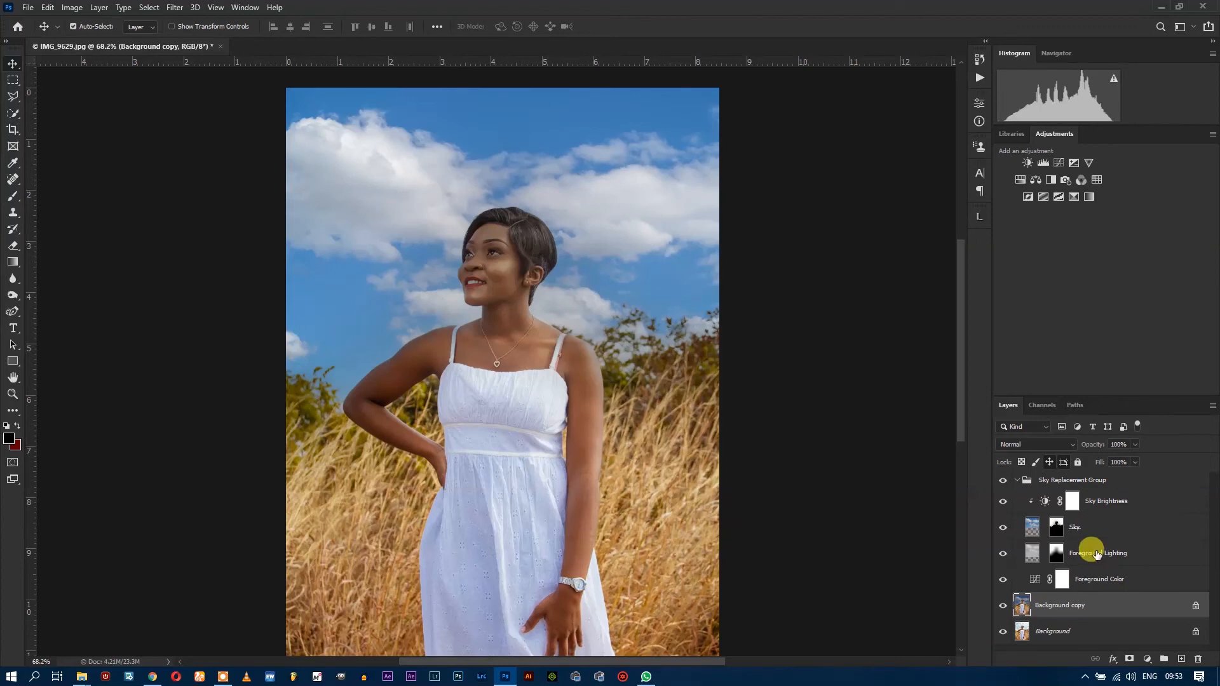
pyautogui.click(1093, 586)
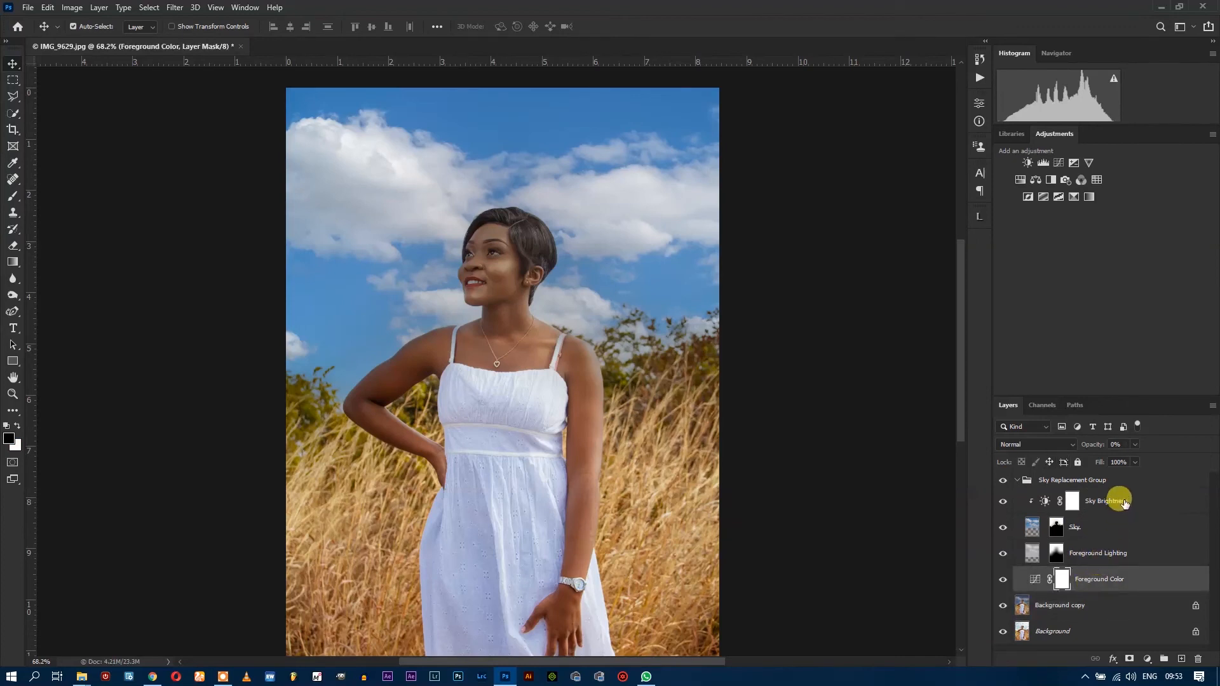
pyautogui.click(1059, 480)
pyautogui.click(1018, 480)
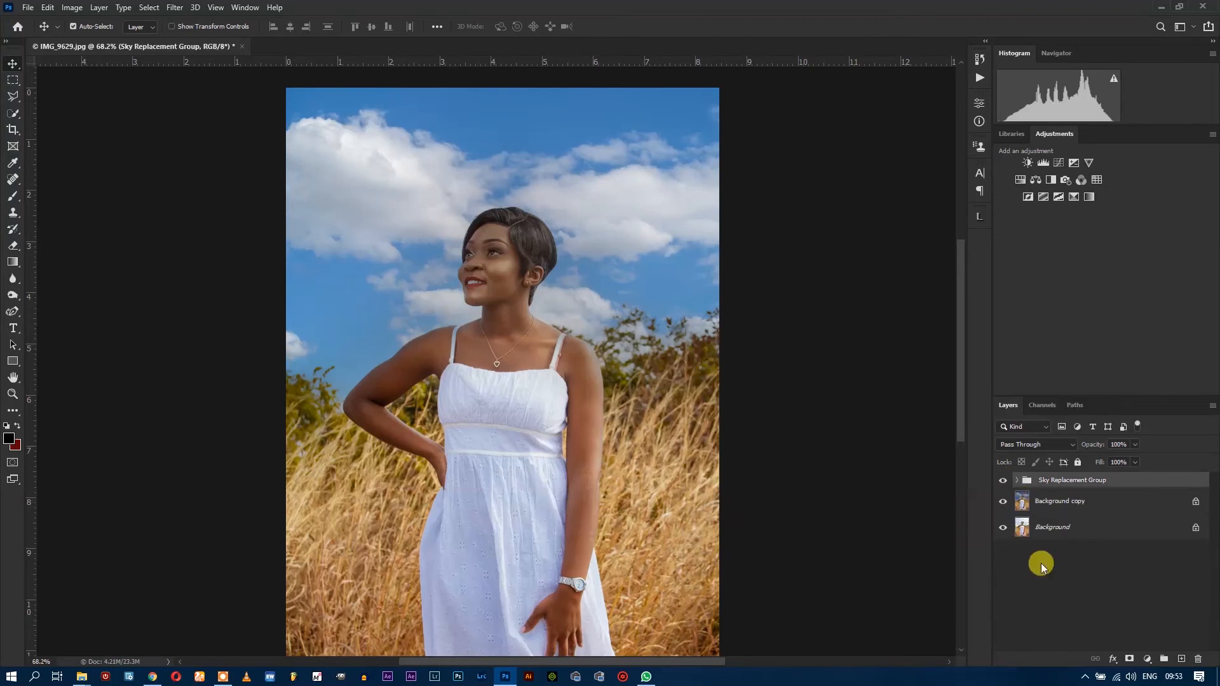
# Step: Delete the Background copy layer and the Sky Replacement Group so only the Background is left
pyautogui.click(1046, 567)
pyautogui.click(1052, 502)
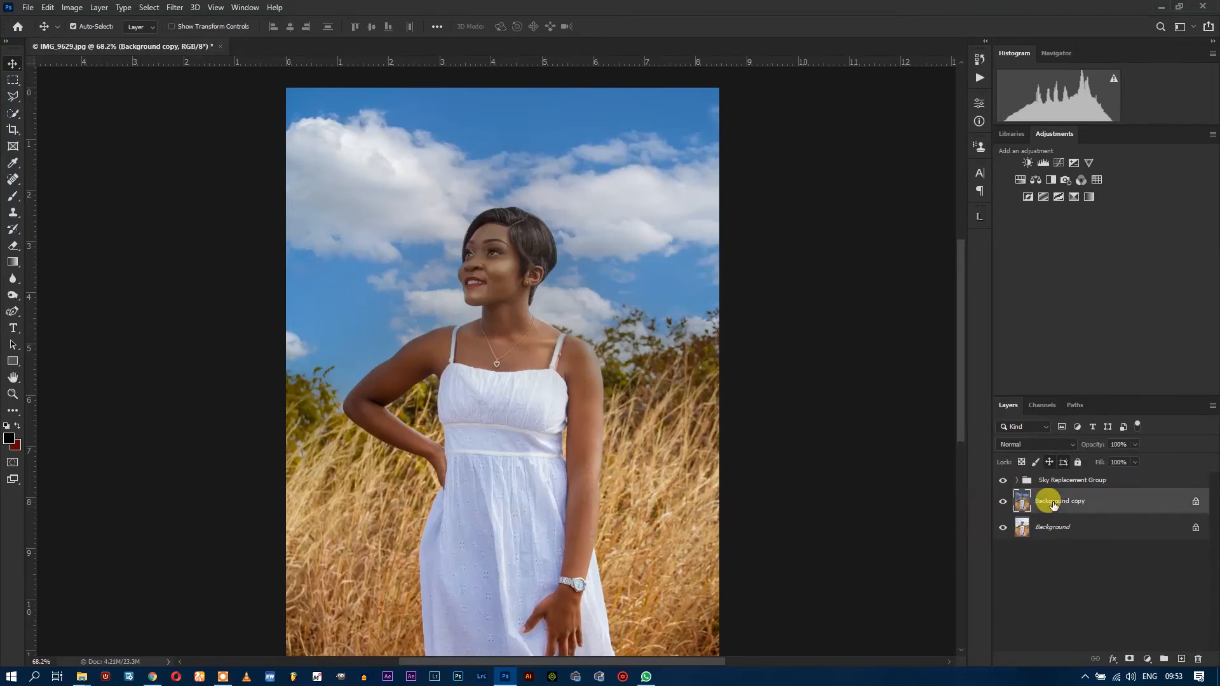
pyautogui.press('Delete')
pyautogui.click(1055, 480)
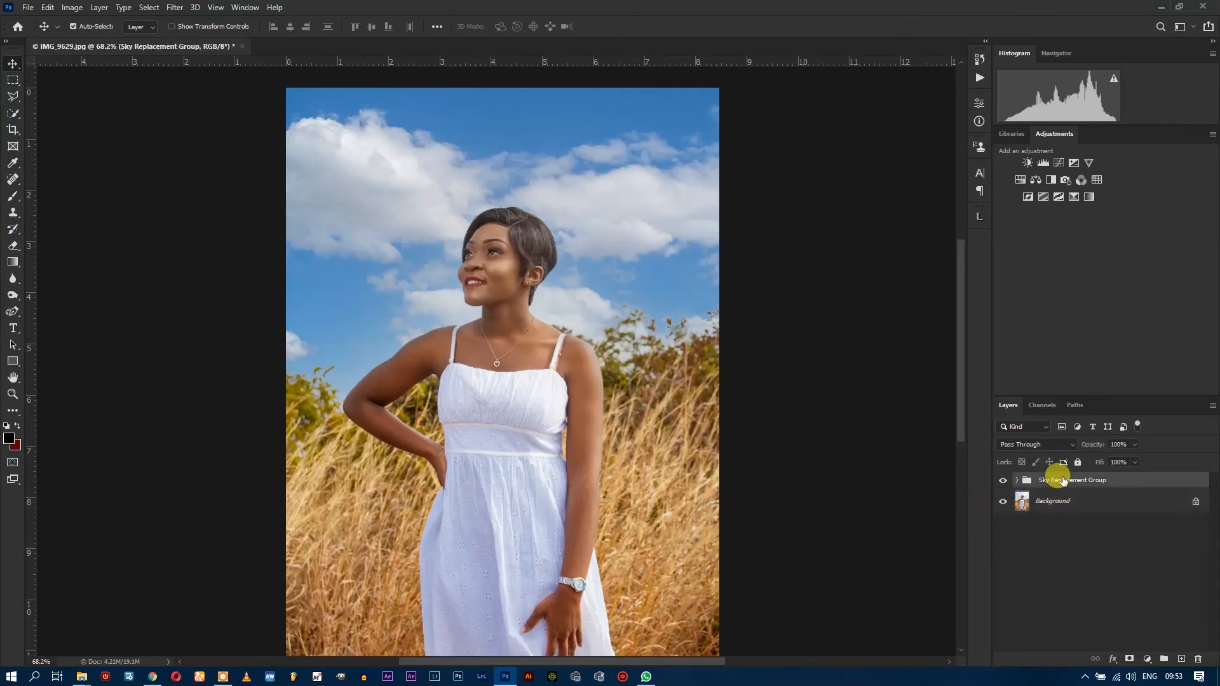
pyautogui.press('Delete')
# Step: Start Sky Replacement on the Background and create a new group named USER among the sky presets
pyautogui.click(45, 7)
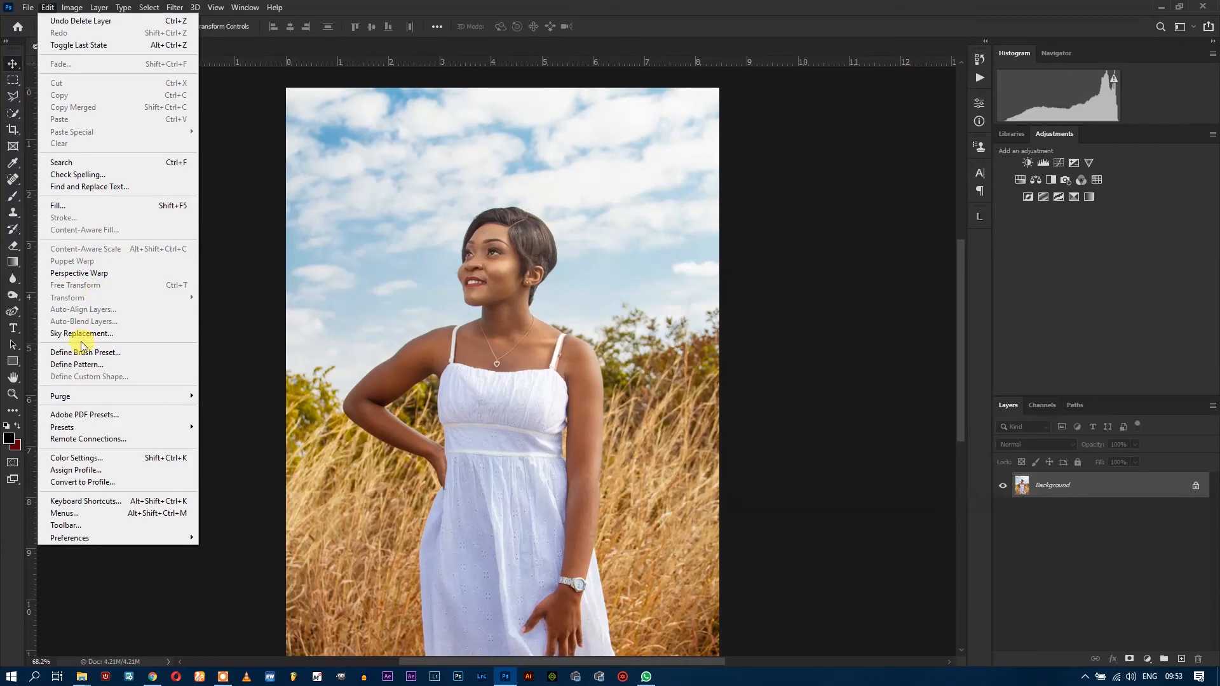
pyautogui.click(83, 333)
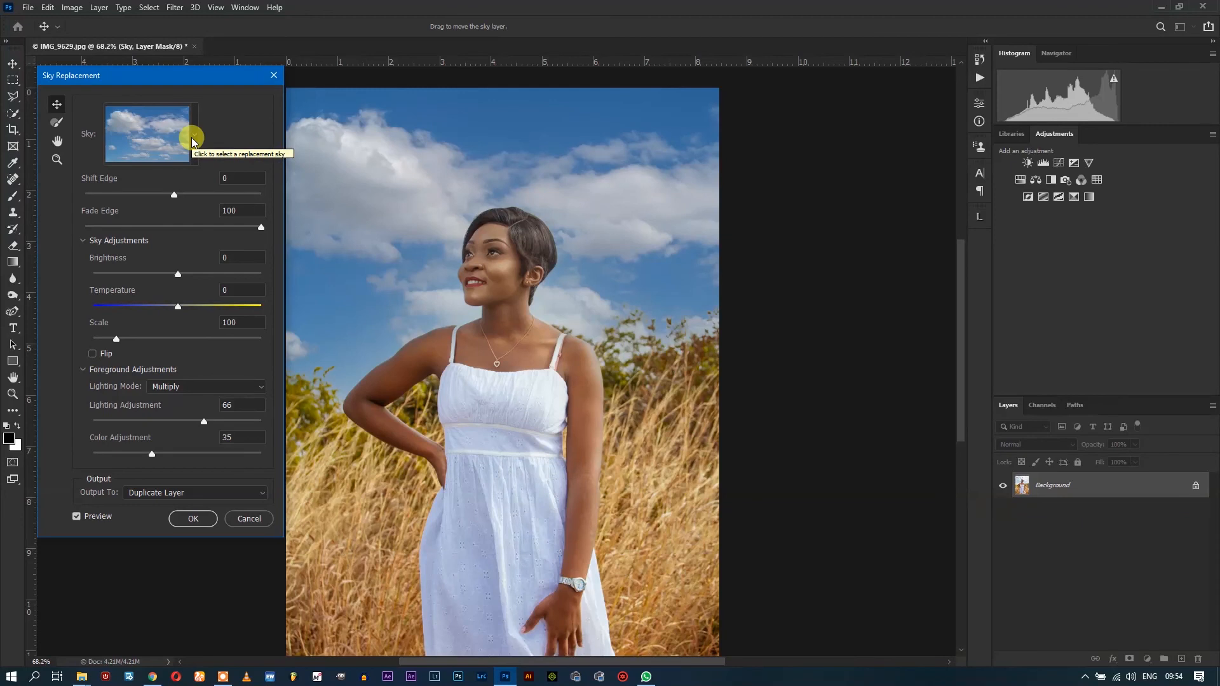
pyautogui.click(193, 136)
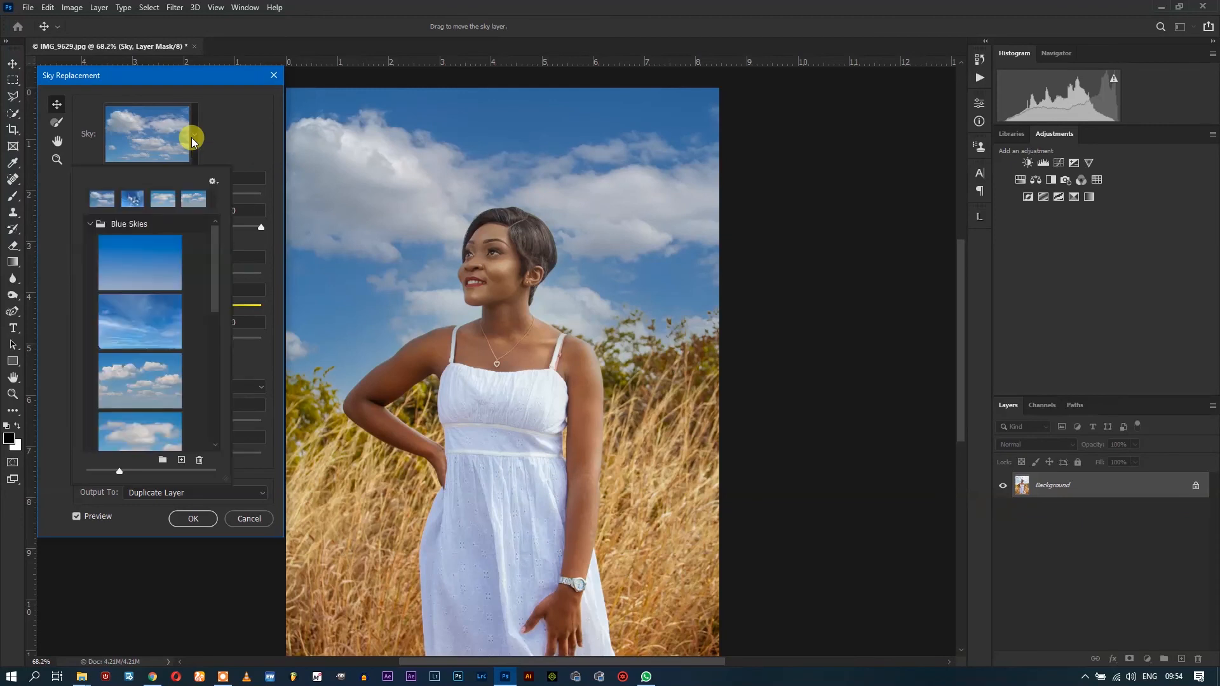
pyautogui.click(88, 224)
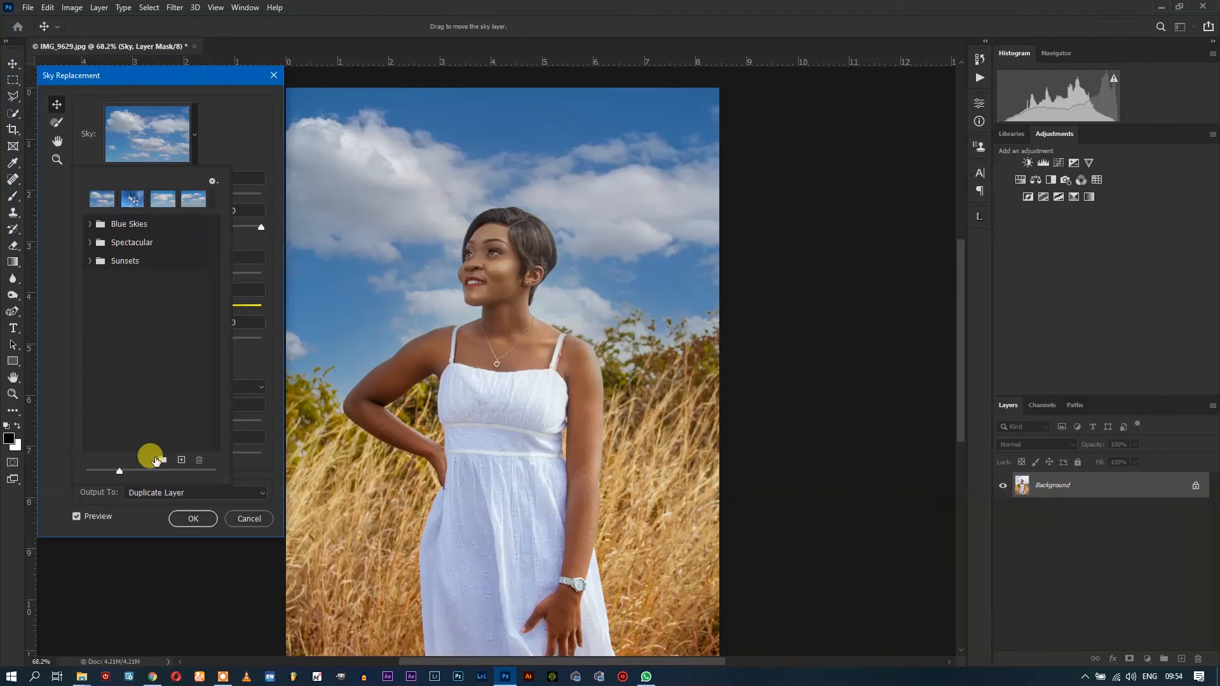
pyautogui.click(182, 460)
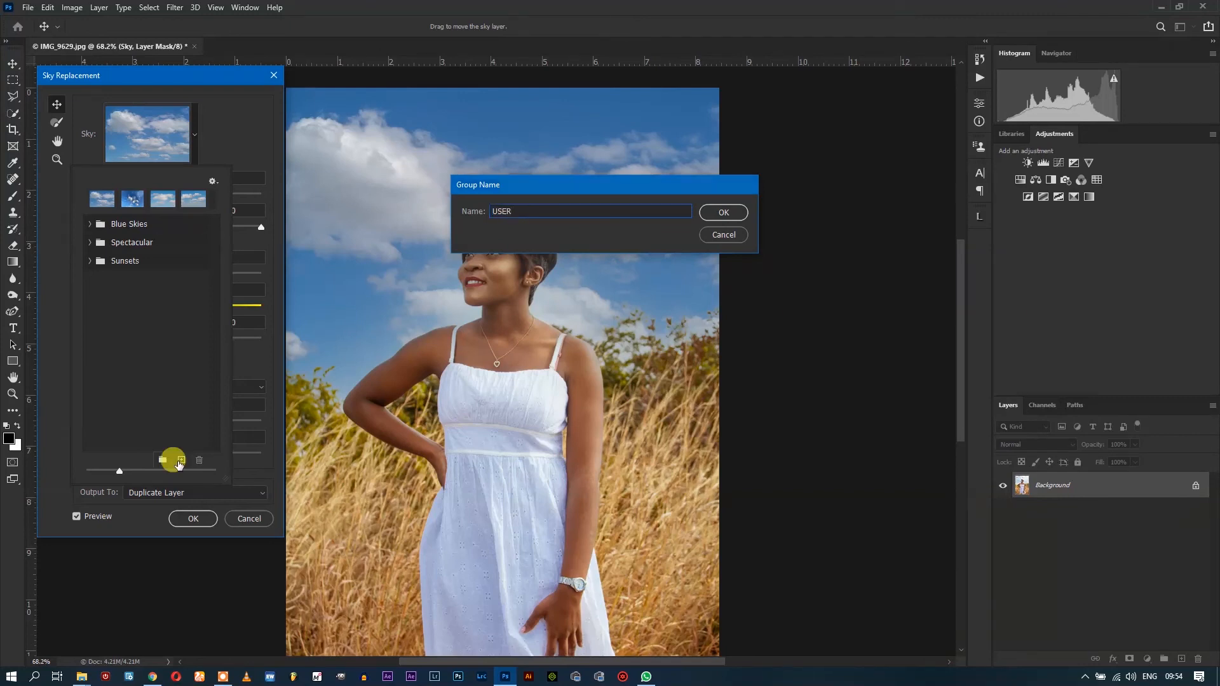
pyautogui.press('Return')
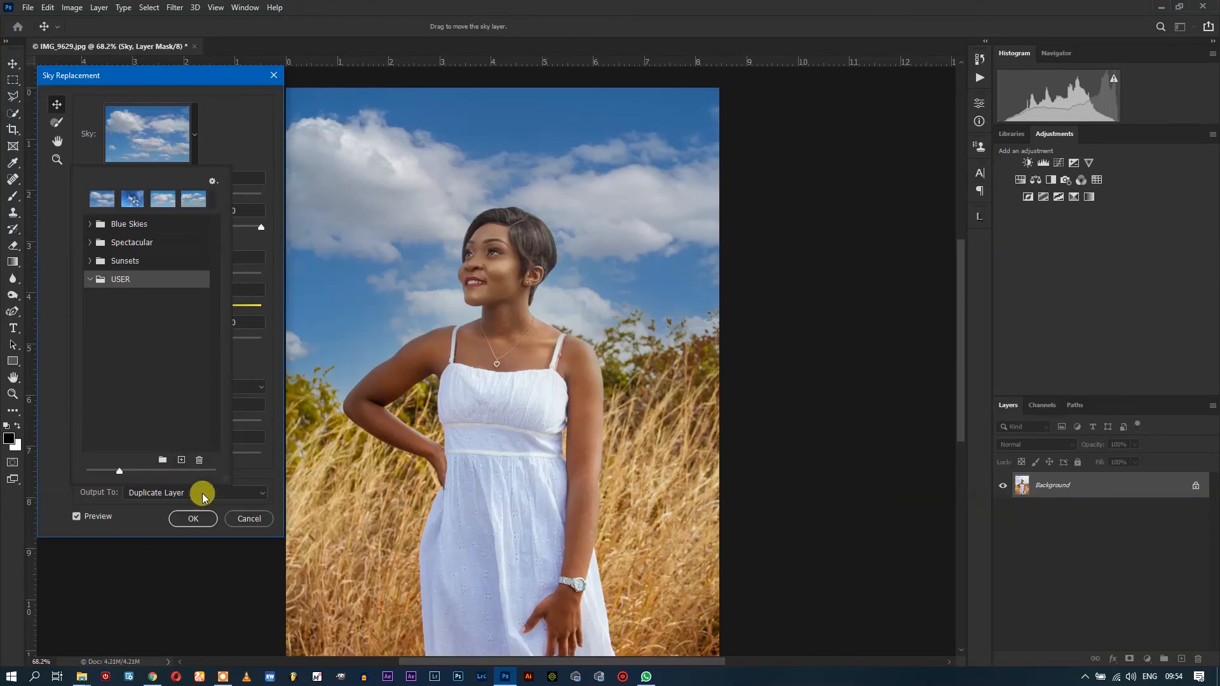
# Step: Import pexels-pixabay-53594.jpg from Downloads into the USER group as a sky preset named 01
pyautogui.click(182, 461)
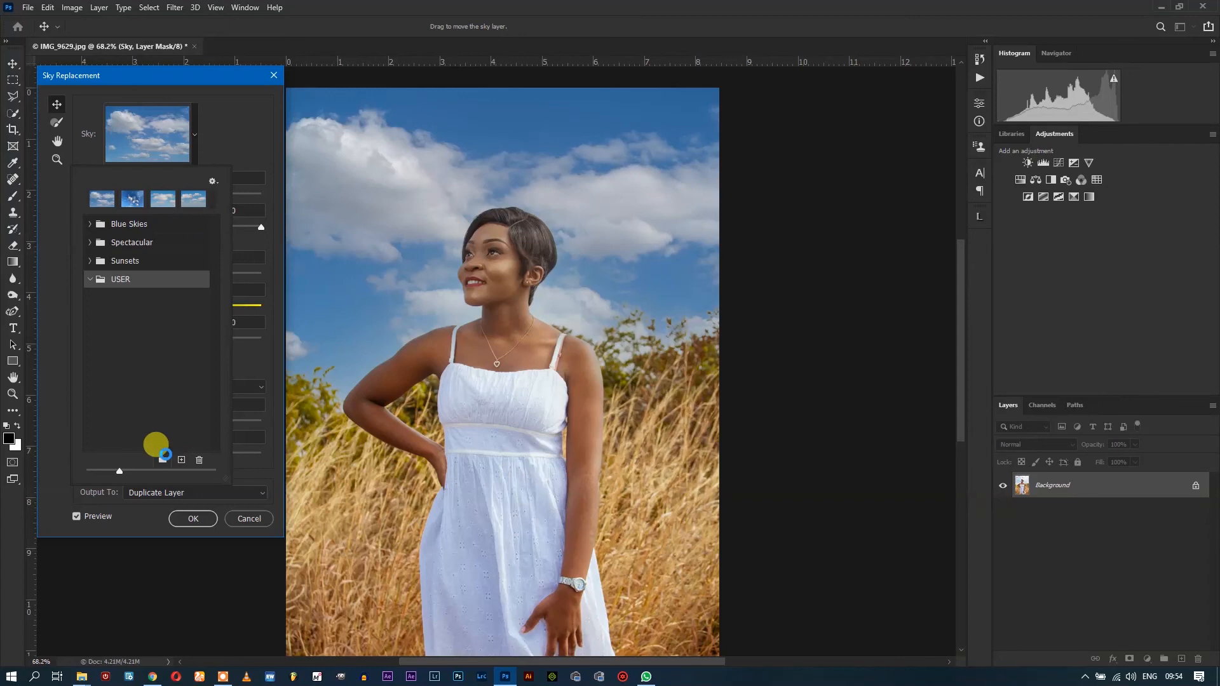
pyautogui.click(166, 456)
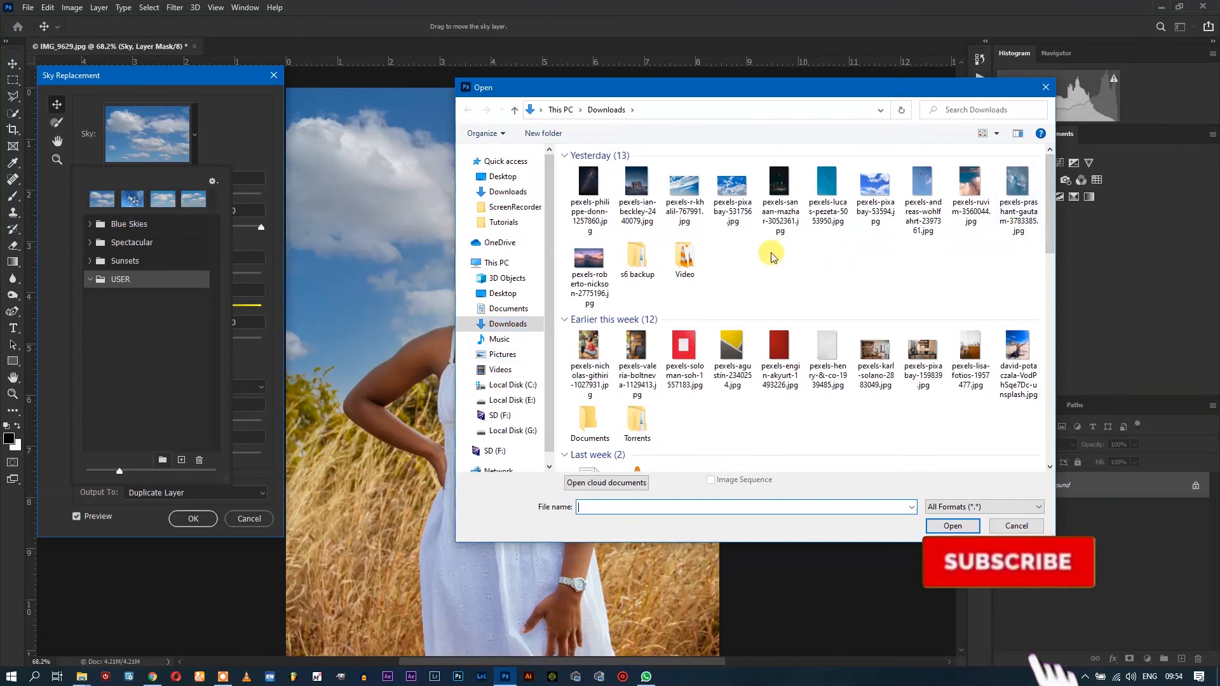
pyautogui.click(876, 188)
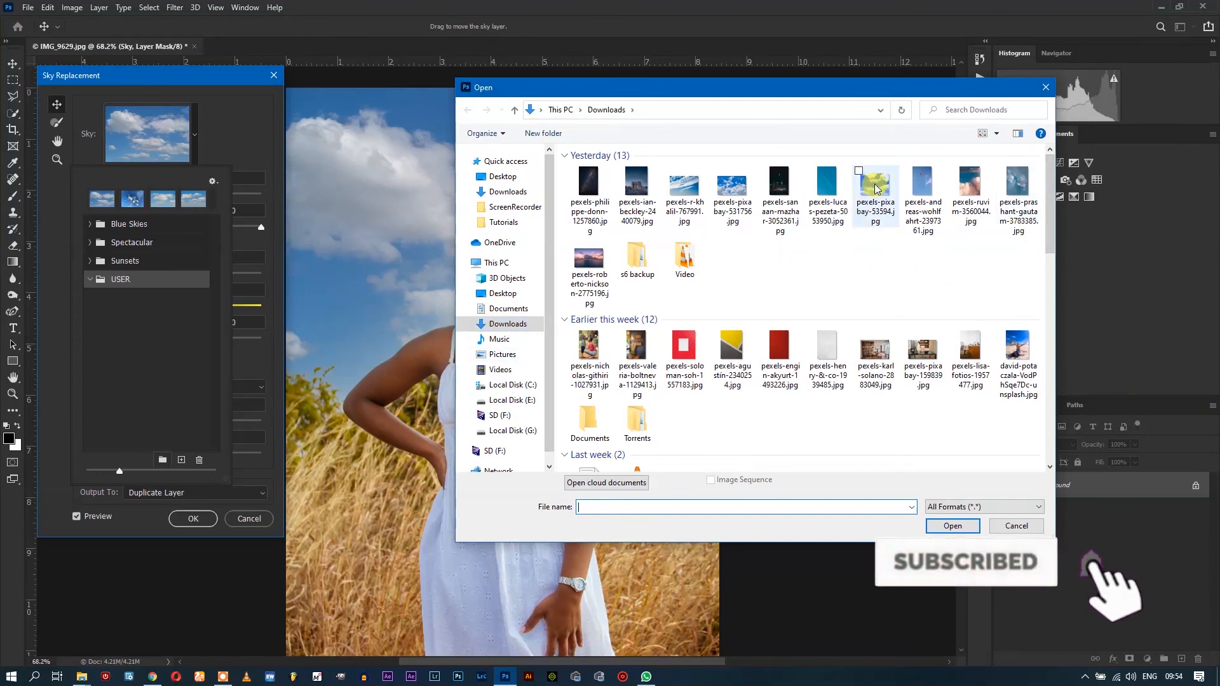
pyautogui.click(944, 525)
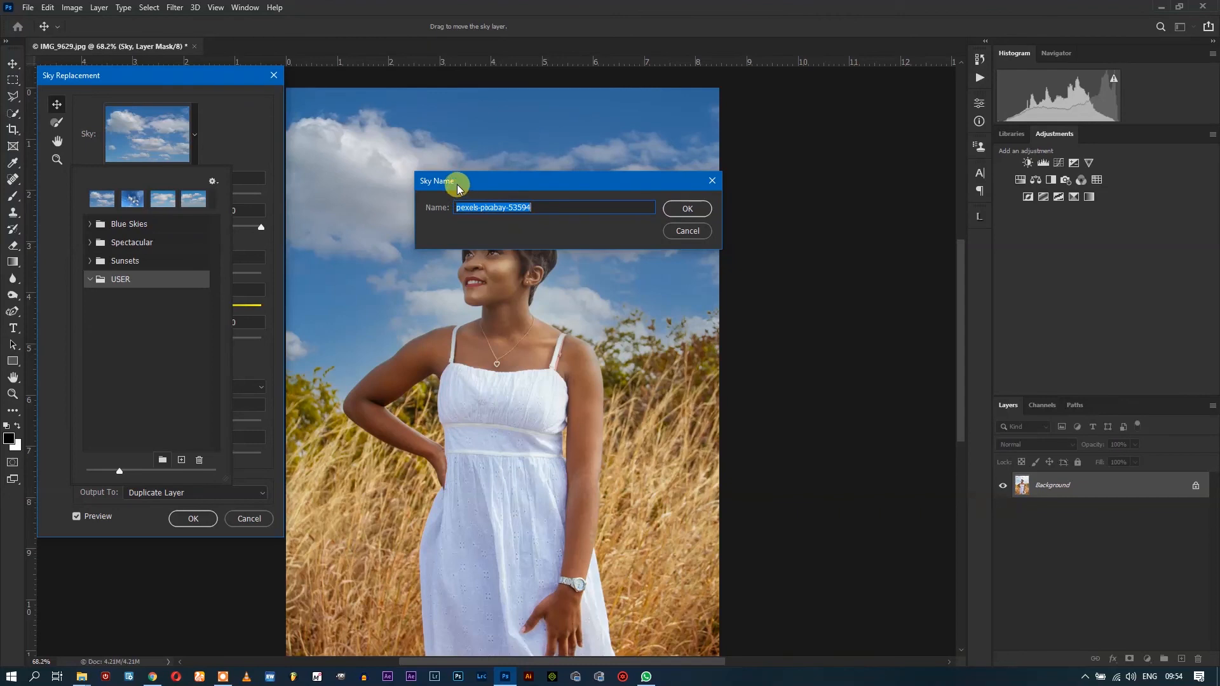
pyautogui.moveTo(458, 186); pyautogui.dragTo(360, 241)
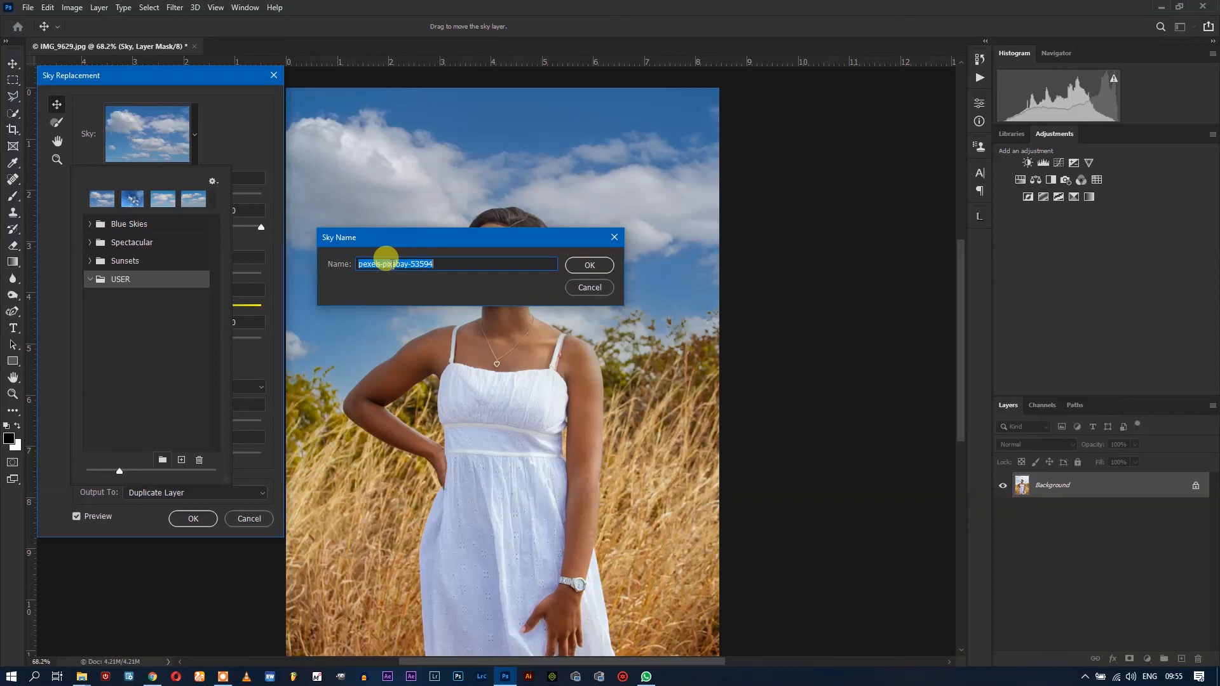
pyautogui.write('01')
pyautogui.click(588, 265)
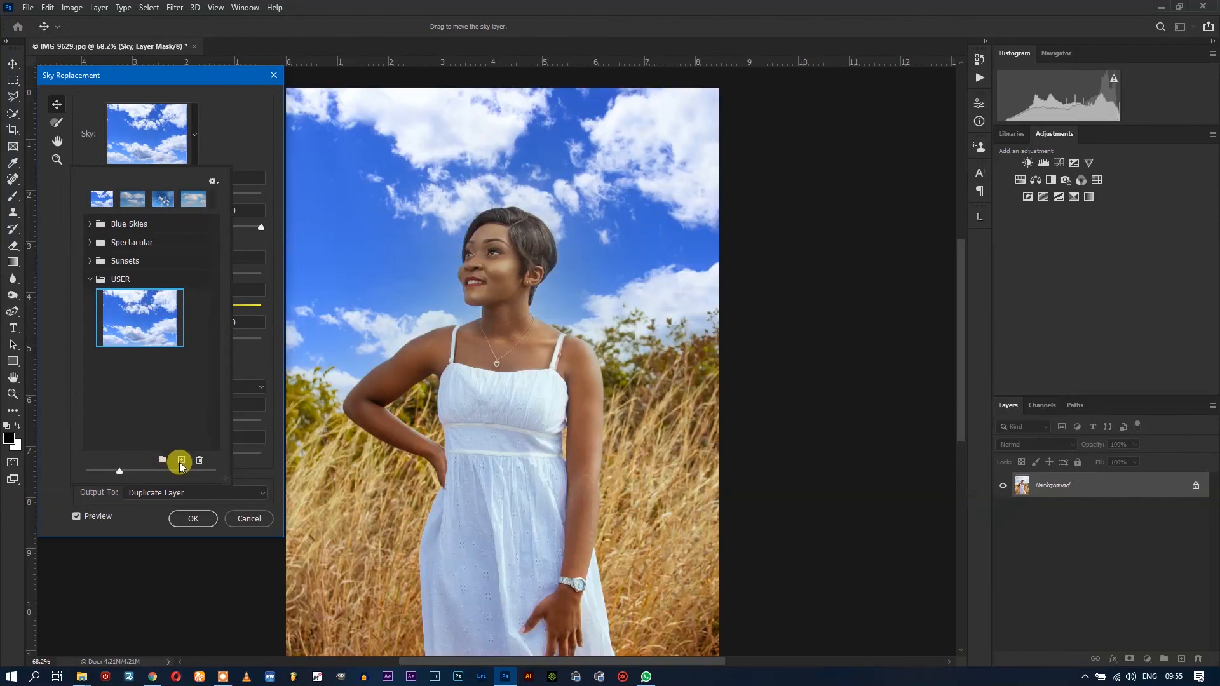
# Step: Import the dark night-sky image ending in 3052361.jpg from Downloads as a USER sky preset named 02
pyautogui.click(181, 462)
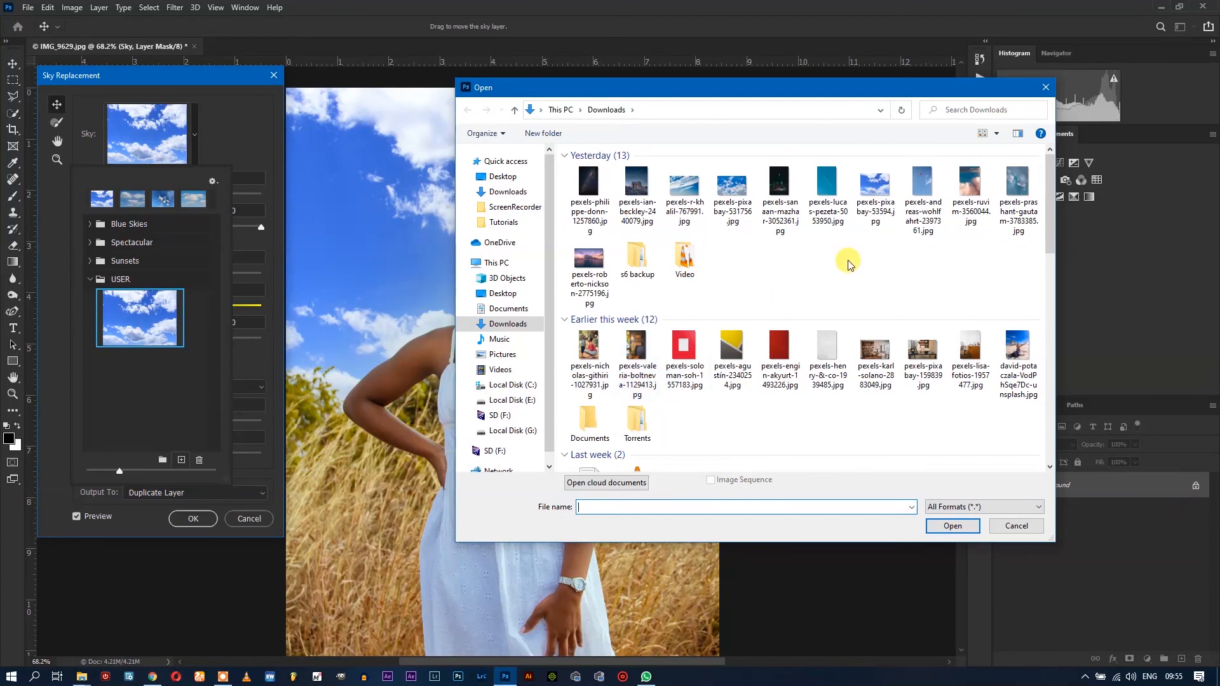
pyautogui.click(967, 190)
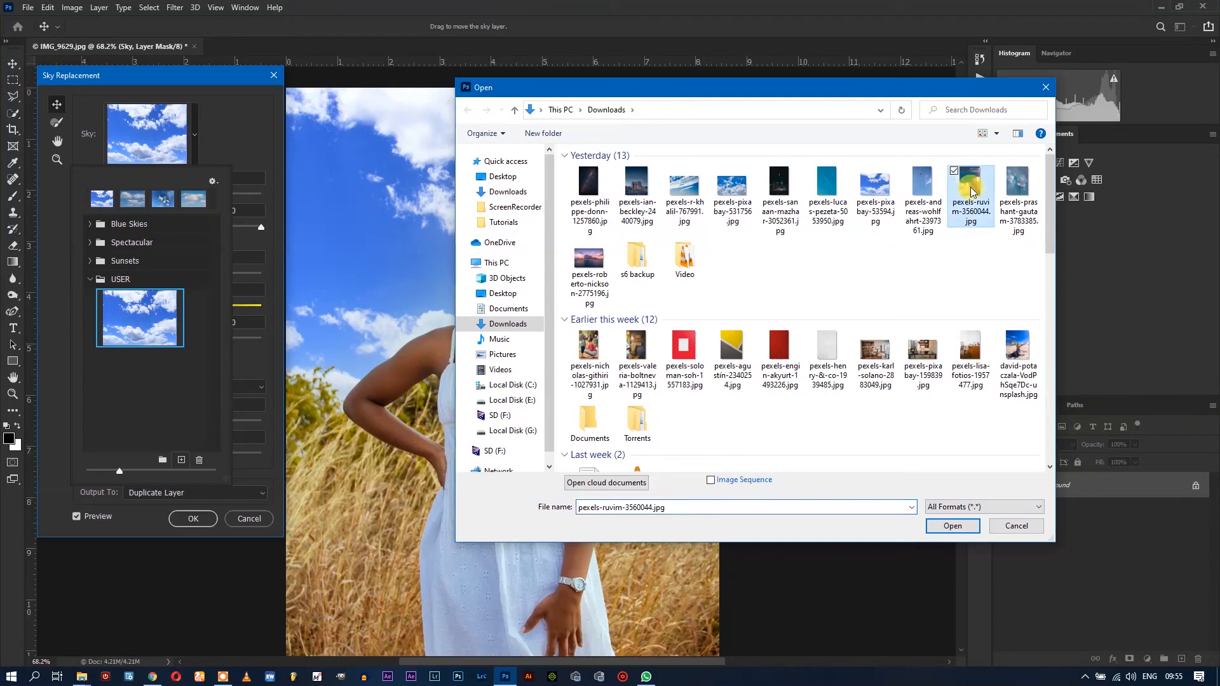
pyautogui.click(779, 190)
pyautogui.click(947, 522)
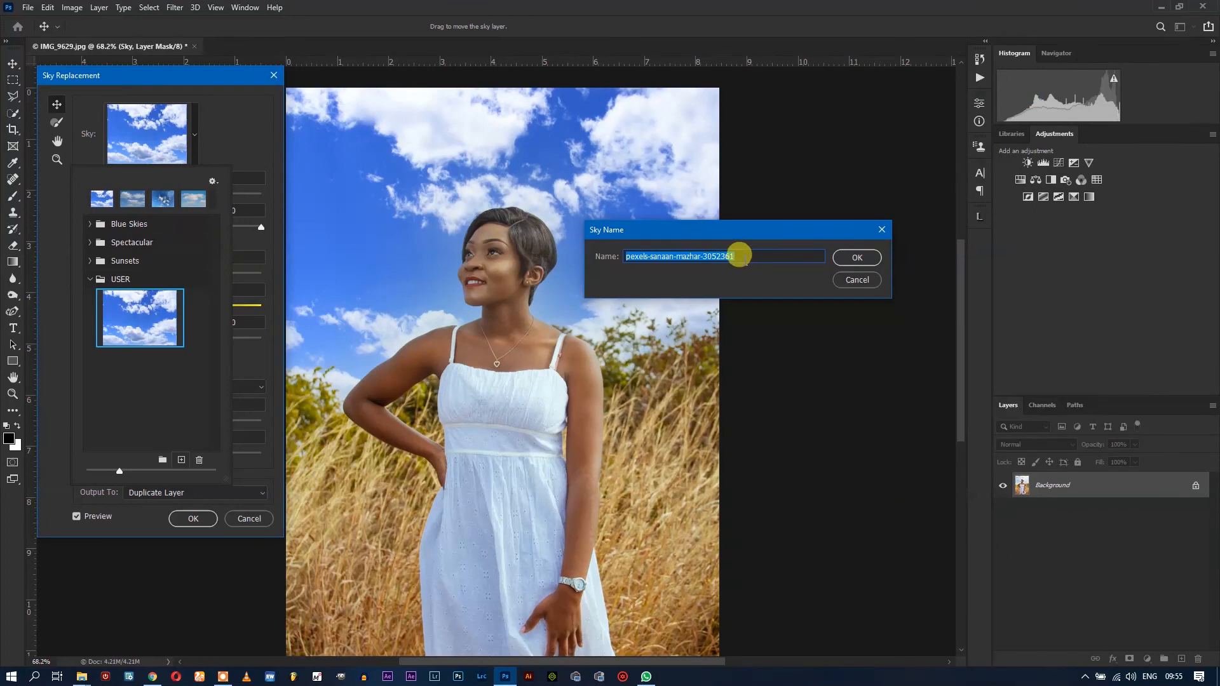
pyautogui.write('02')
pyautogui.press('Return')
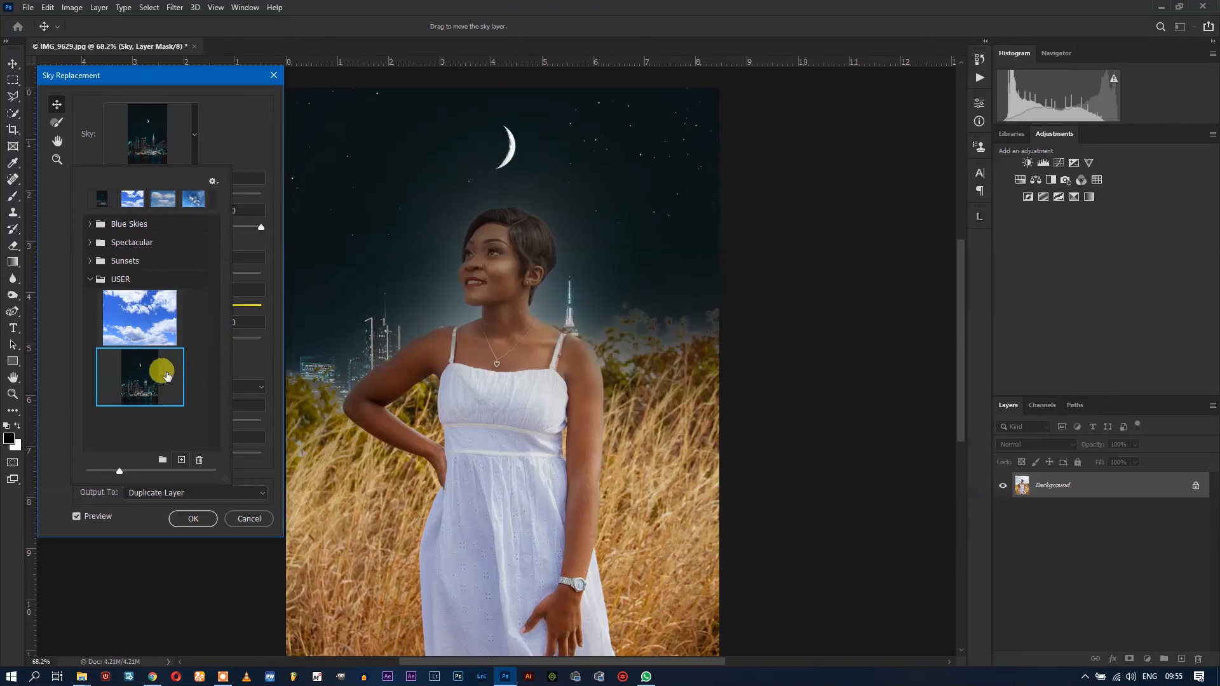
# Step: Import the blue sky image ending in 767991.jpg into the USER presets, and apply the first USER sky to the photo
pyautogui.click(182, 459)
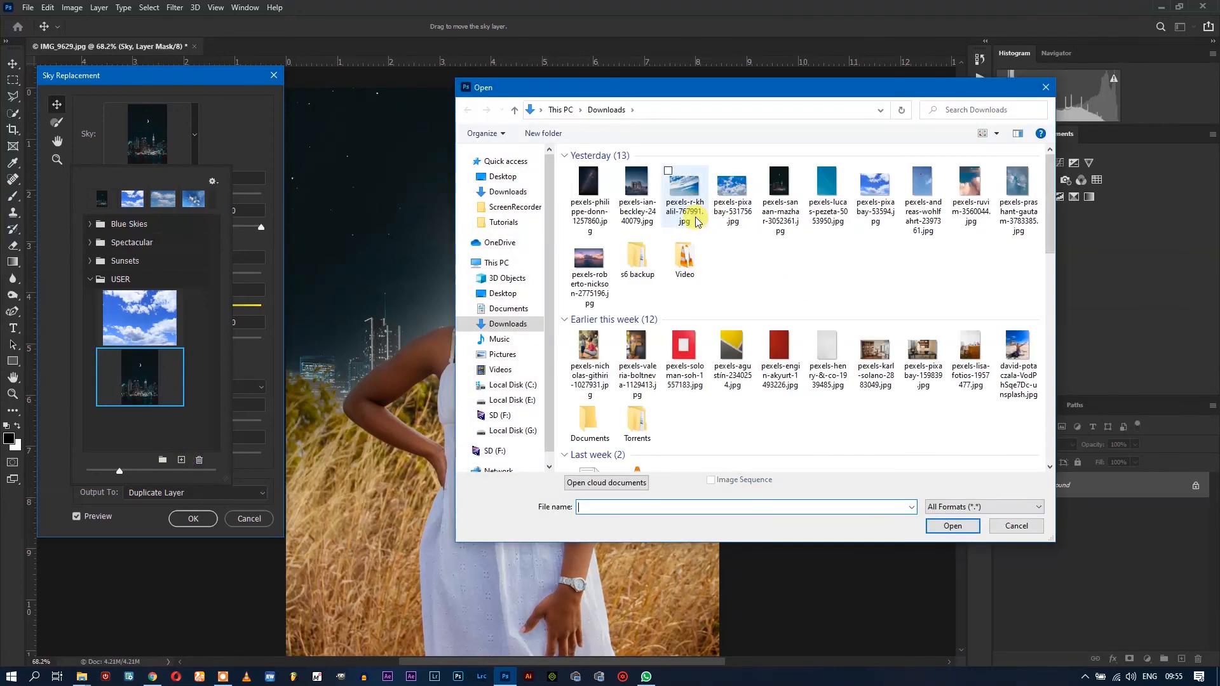
pyautogui.doubleClick(695, 221)
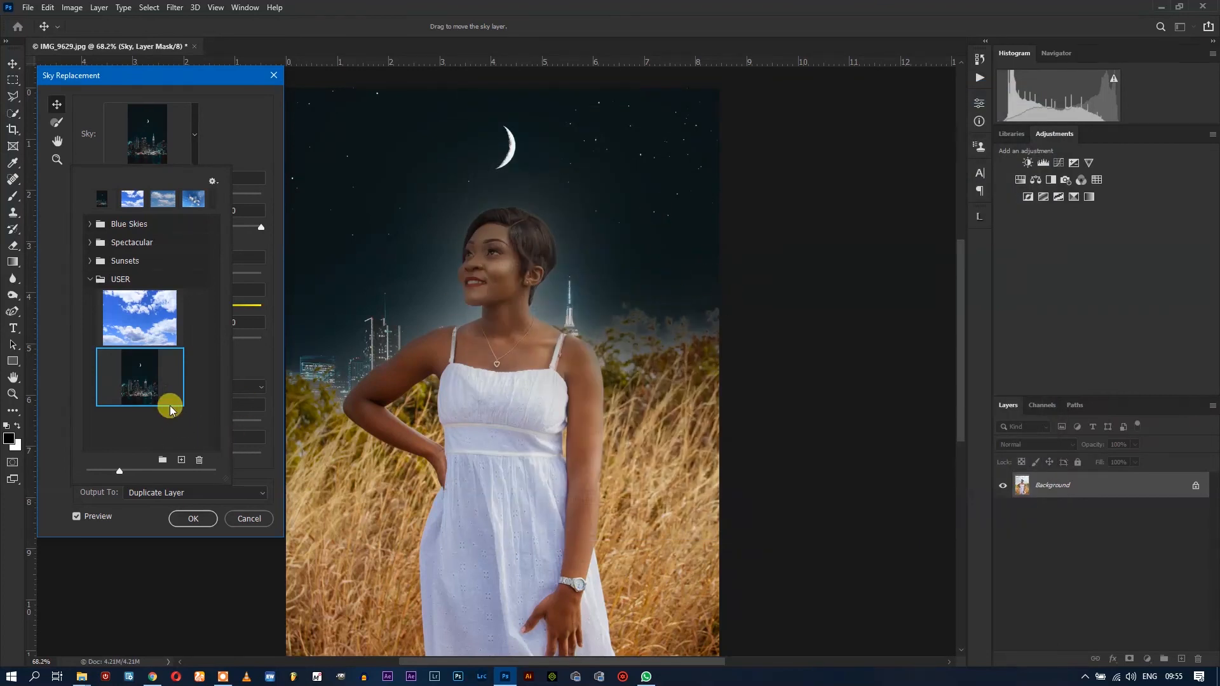
pyautogui.click(856, 257)
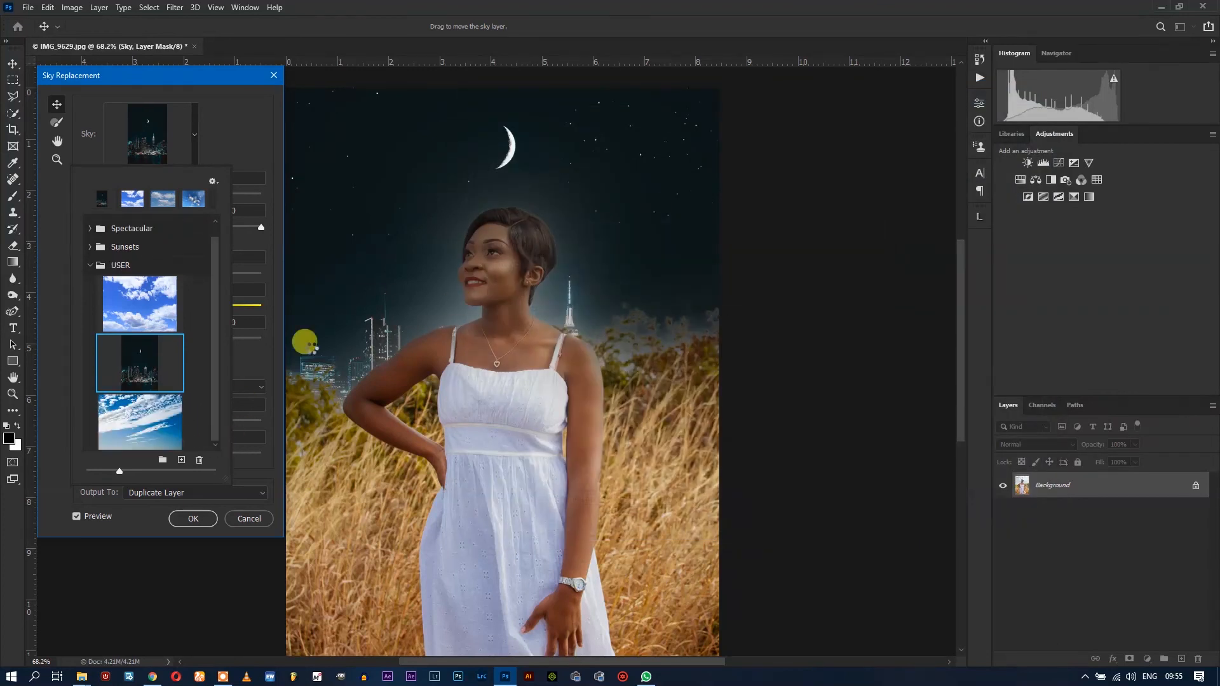
pyautogui.moveTo(213, 387); pyautogui.dragTo(215, 424)
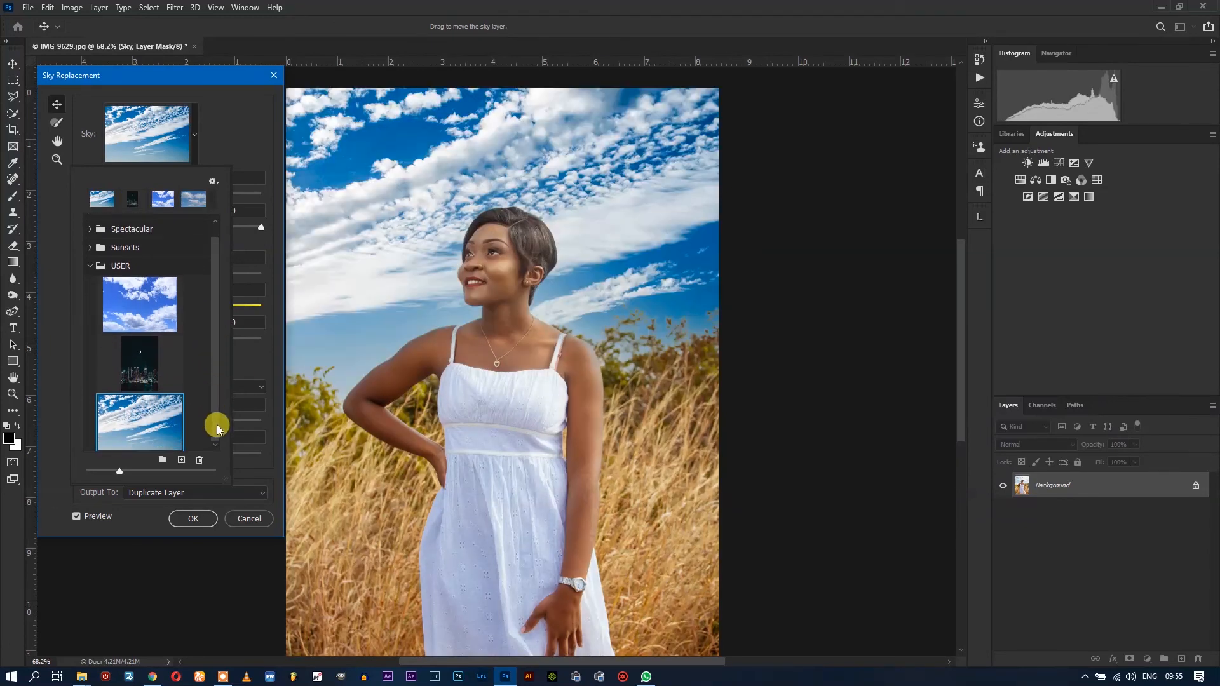
pyautogui.click(152, 309)
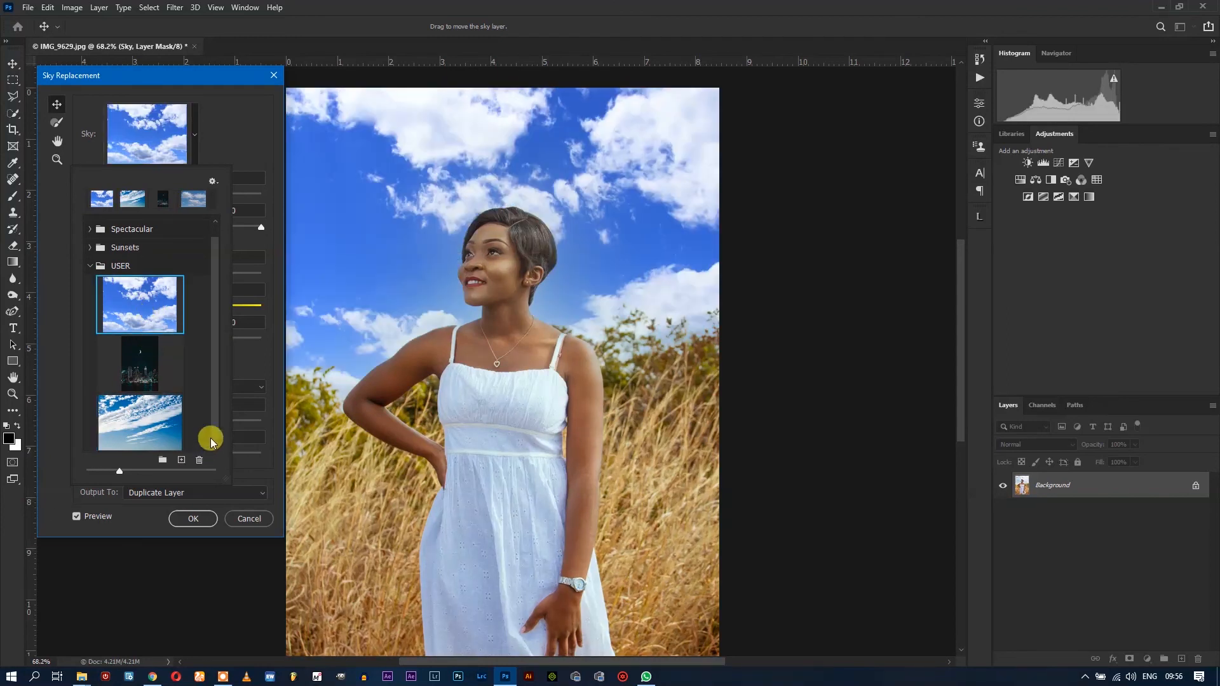
# Step: Collapse the USER group, try the third sky in the Blue Skies group, and choose the fifth Blue Skies preset for the photo
pyautogui.scroll(2, 153, 394)
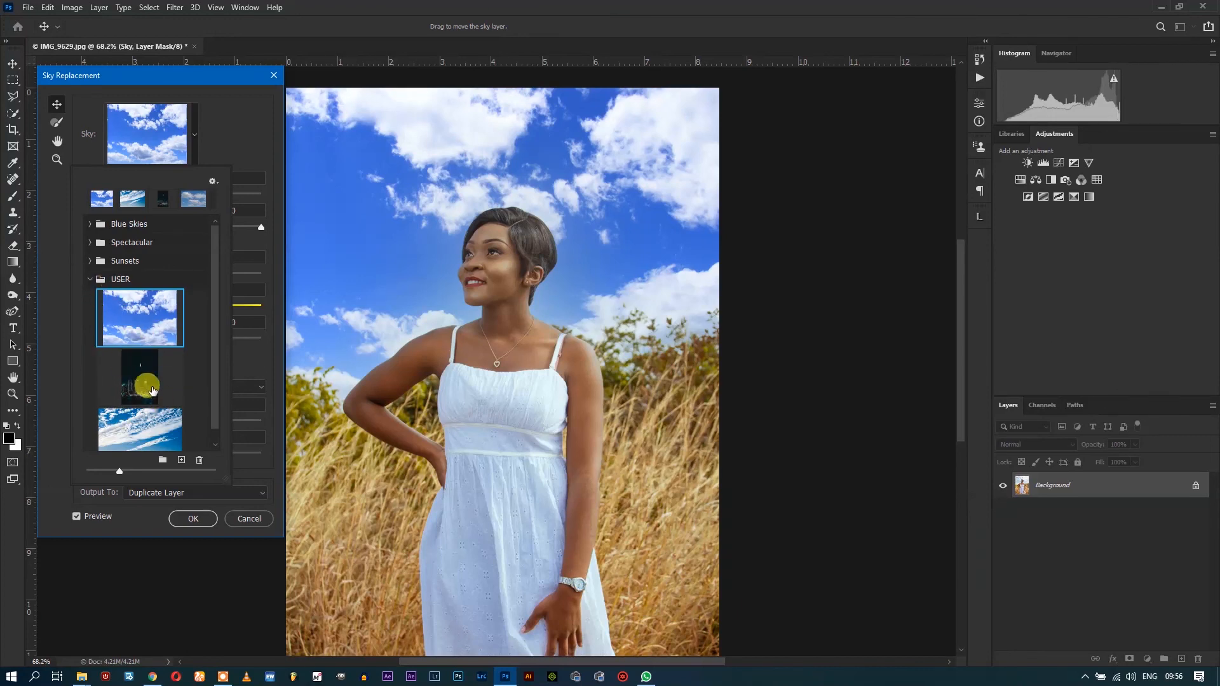
pyautogui.click(92, 281)
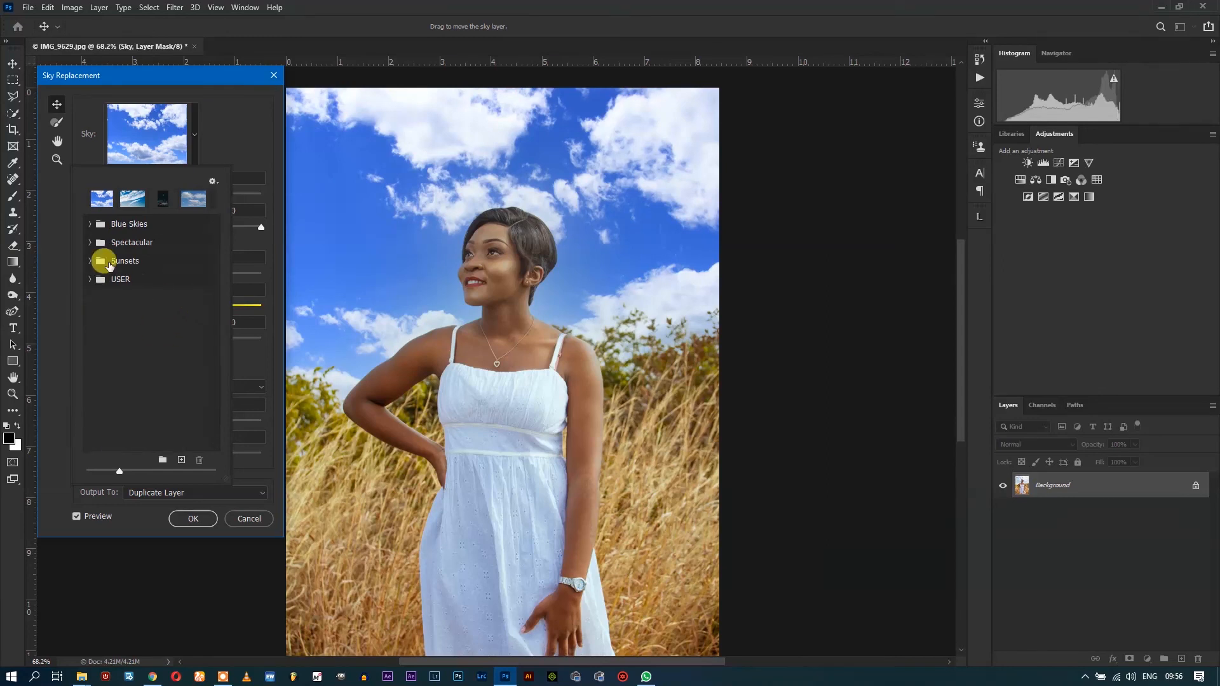
pyautogui.click(90, 224)
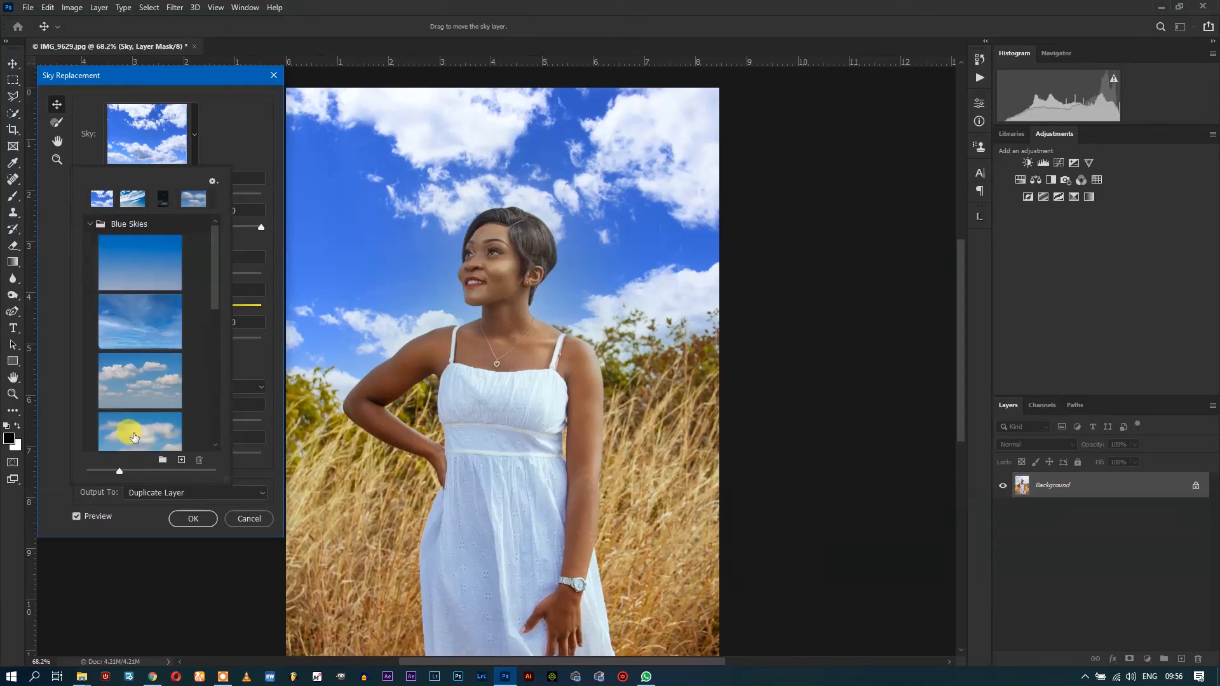
pyautogui.scroll(-2, 142, 406)
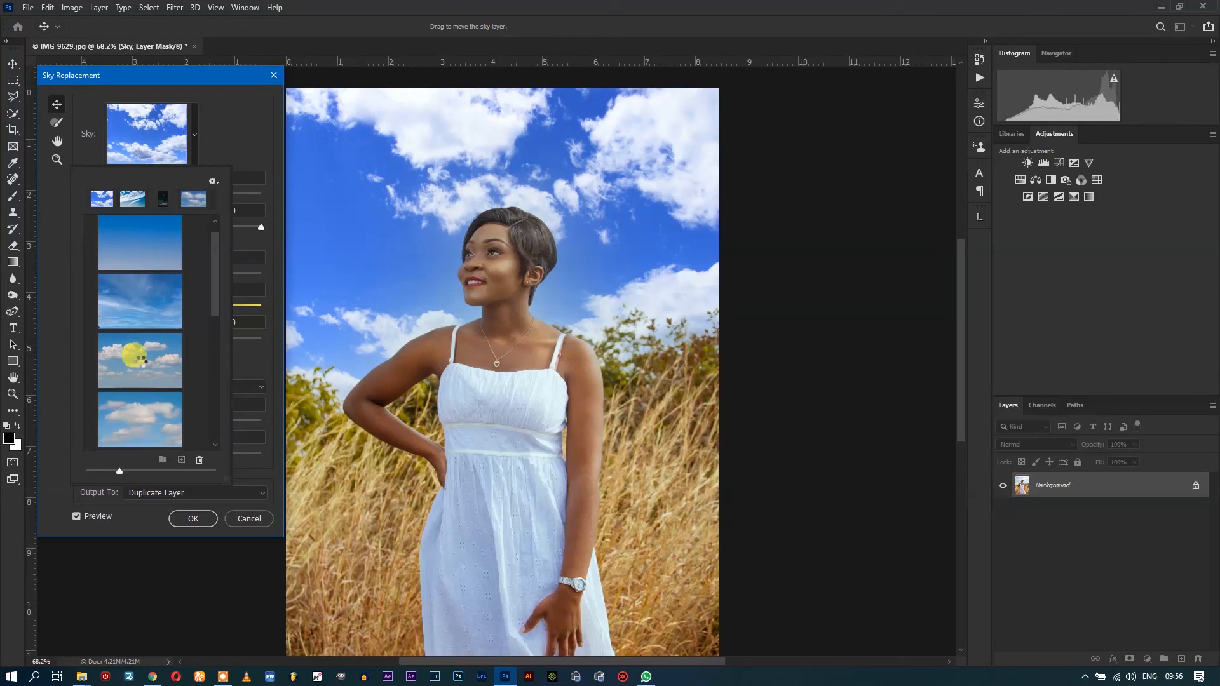
pyautogui.click(140, 362)
pyautogui.scroll(-1, 137, 375)
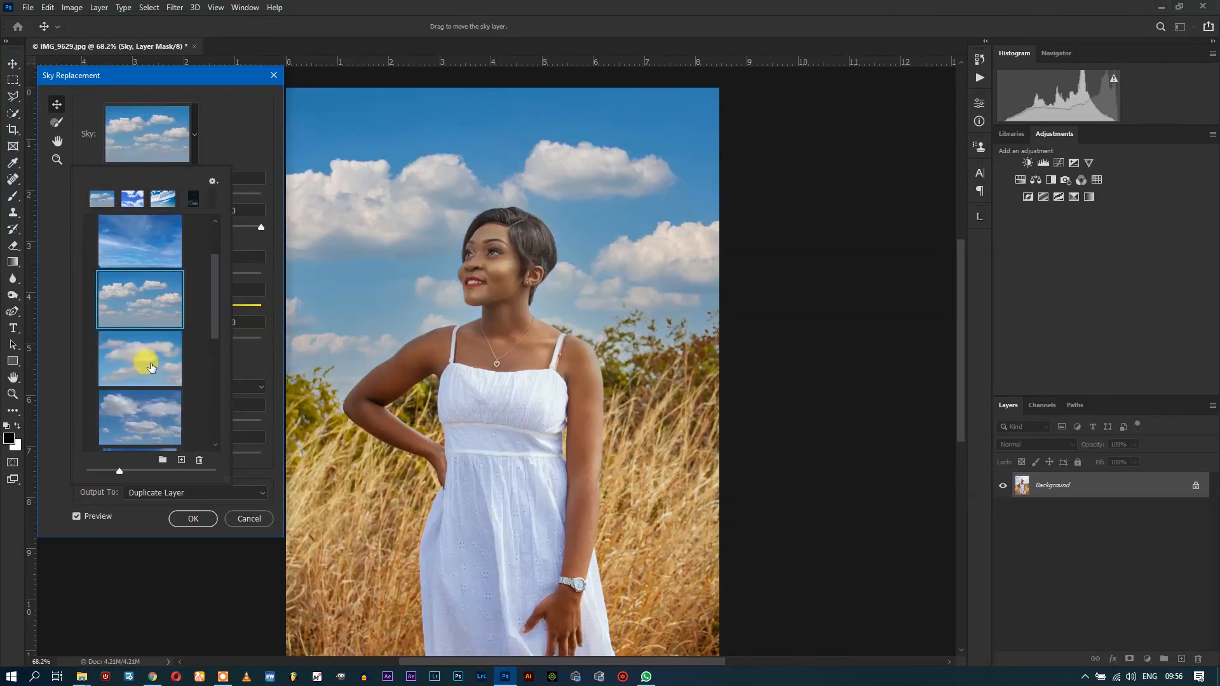
pyautogui.scroll(-1, 141, 372)
pyautogui.click(141, 371)
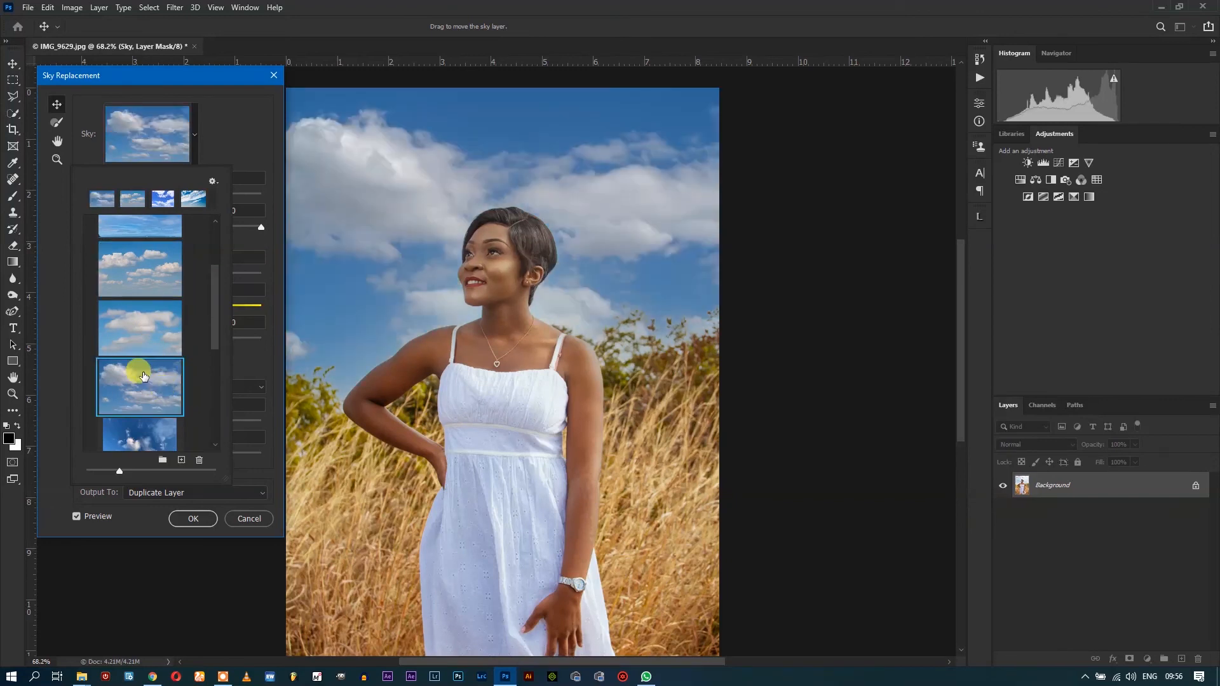
pyautogui.click(238, 131)
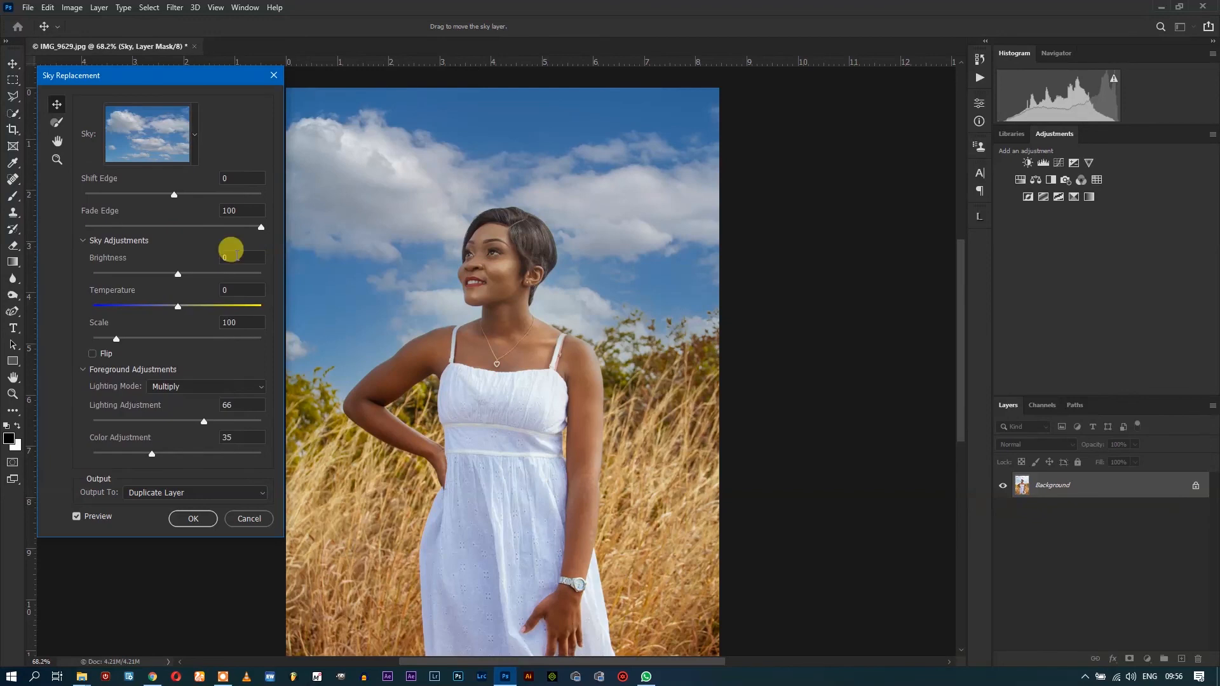
# Step: Raise the sky brightness to 46 and apply the sky replacement as a duplicate layer
pyautogui.moveTo(178, 274); pyautogui.dragTo(194, 274)
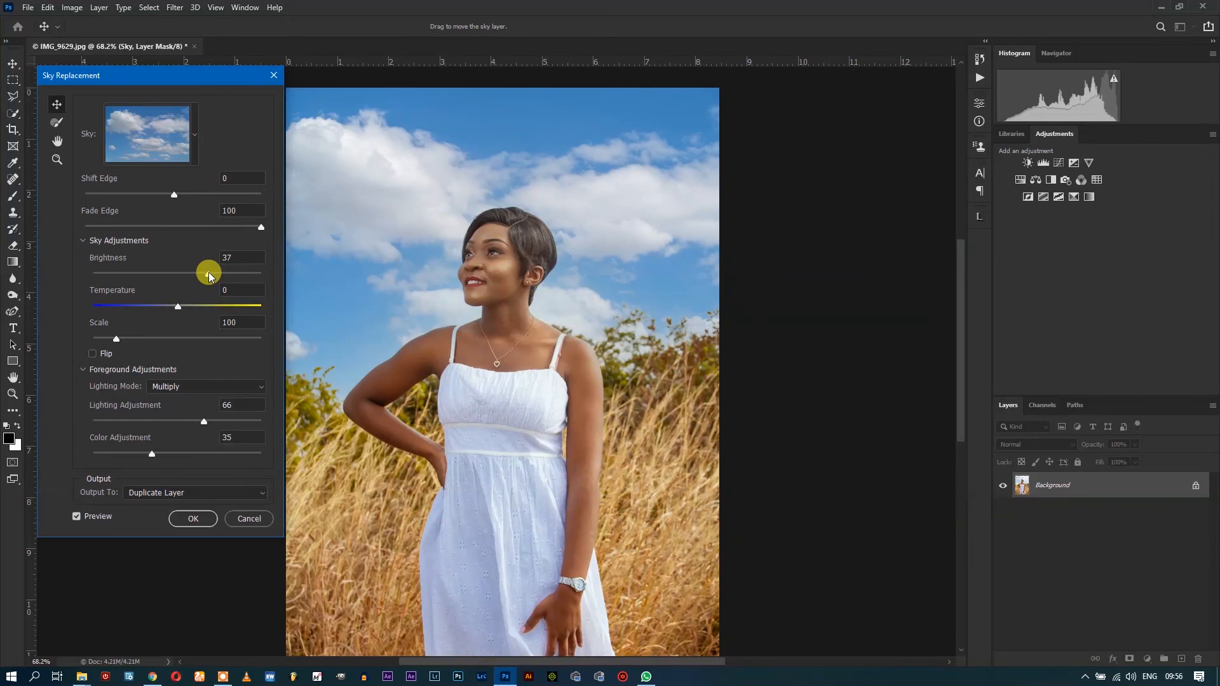
pyautogui.moveTo(212, 270); pyautogui.dragTo(214, 271)
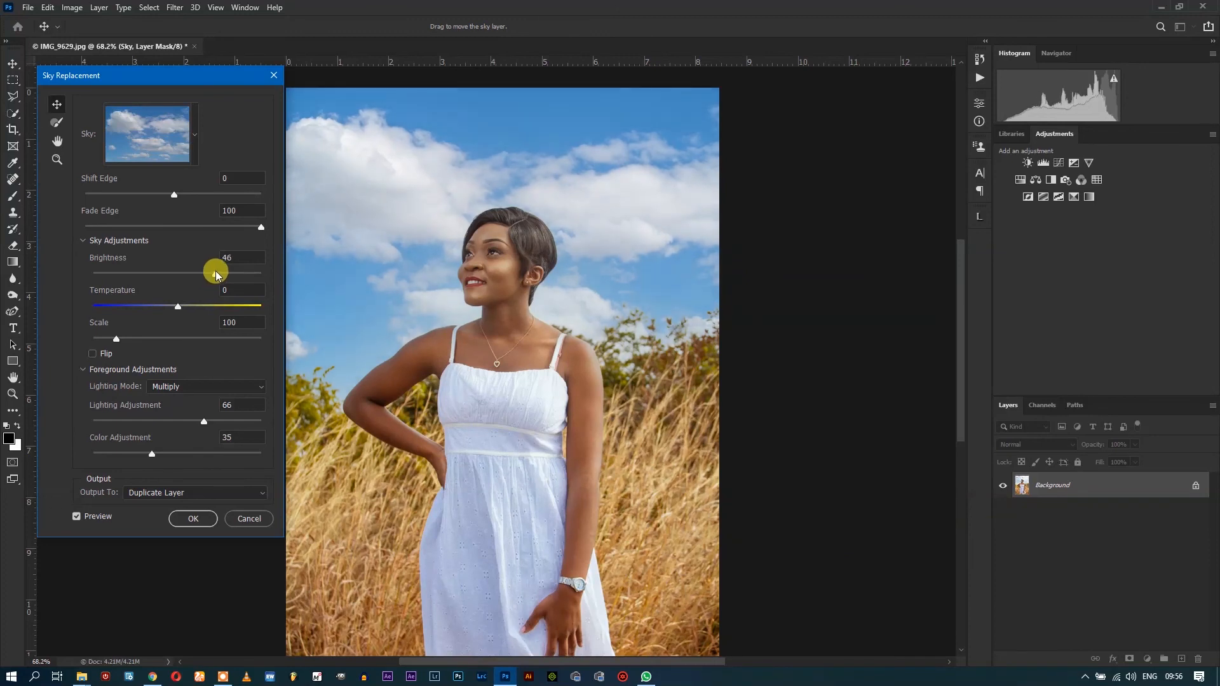
pyautogui.click(193, 516)
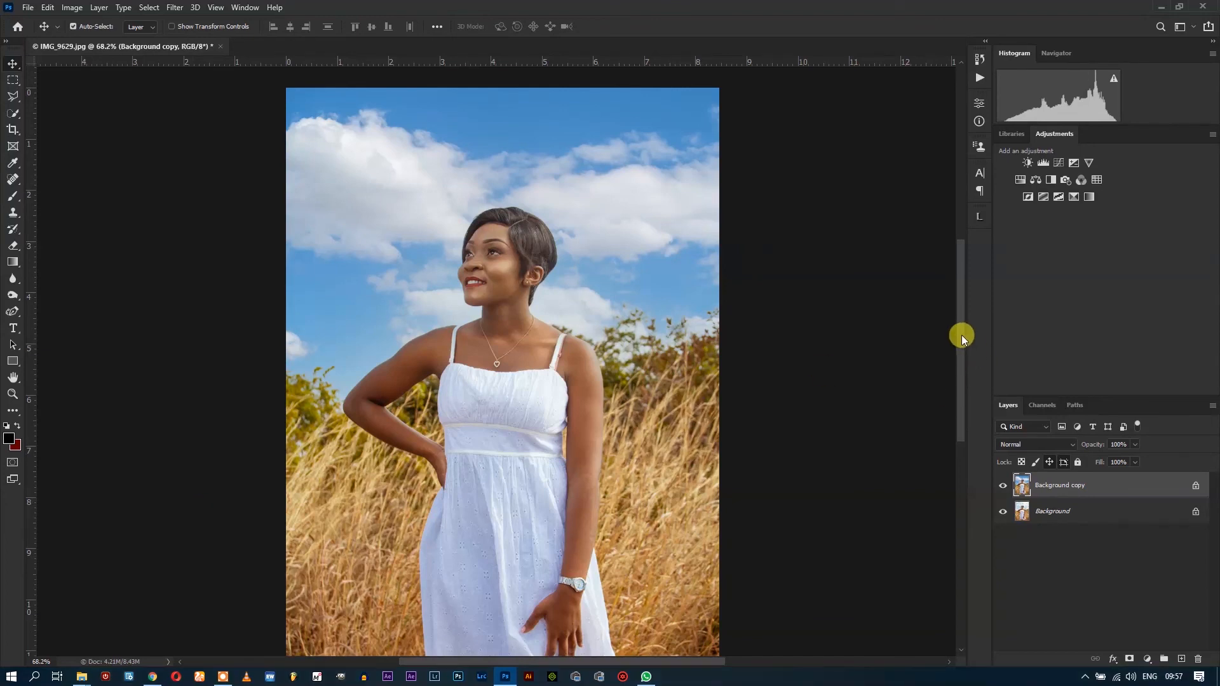
pyautogui.moveTo(959, 337); pyautogui.dragTo(958, 345)
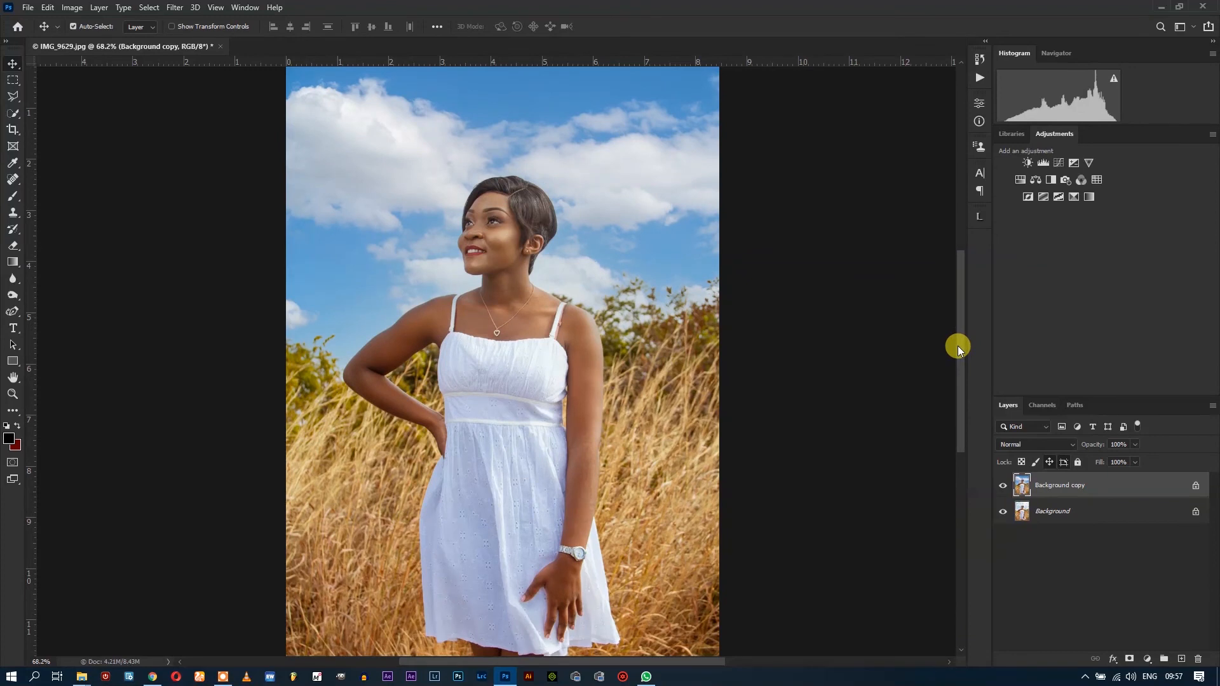